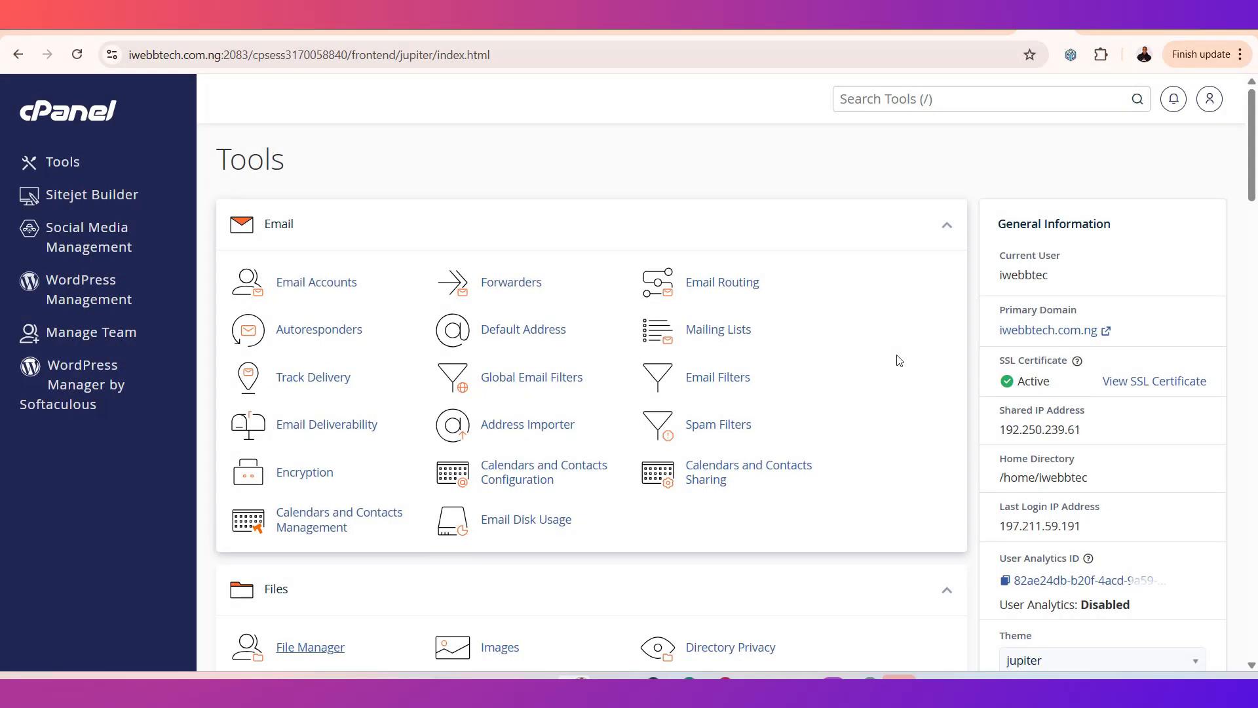
- Open the FTP Accounts page and enter ftpuser as the login for a new FTP account
scroll(896, 376, "down", 4)
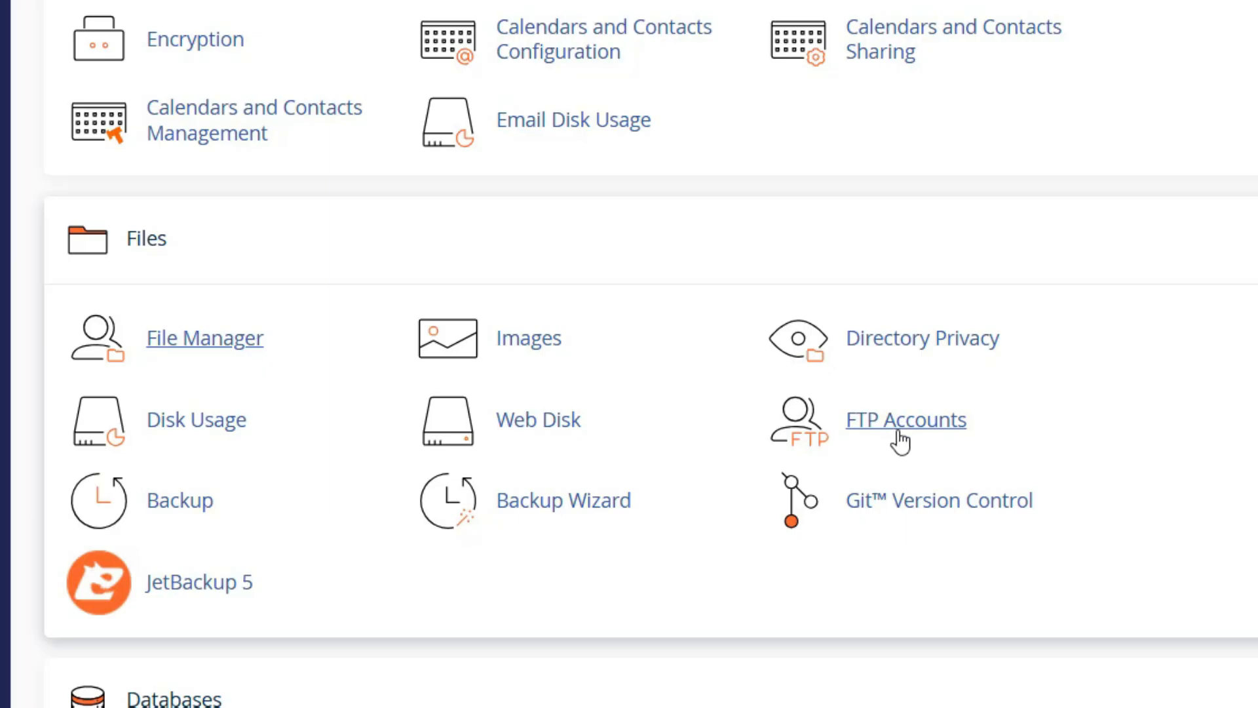
left_click(893, 430)
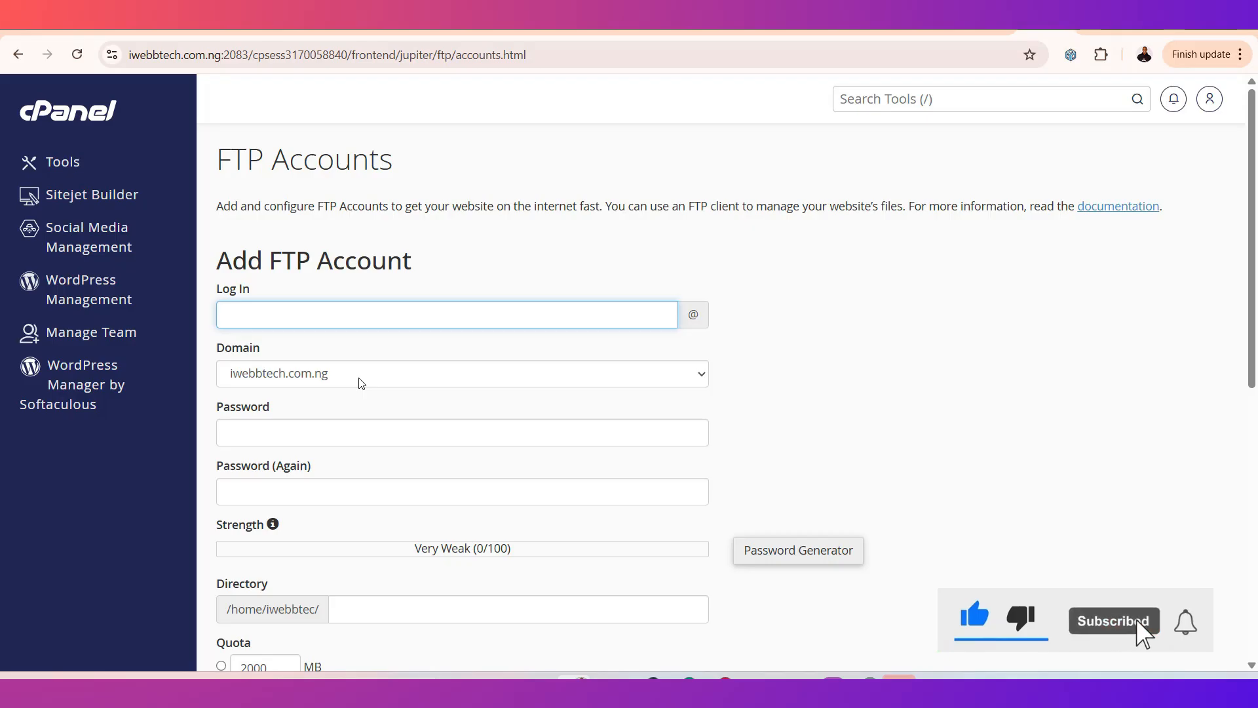
left_click(273, 312)
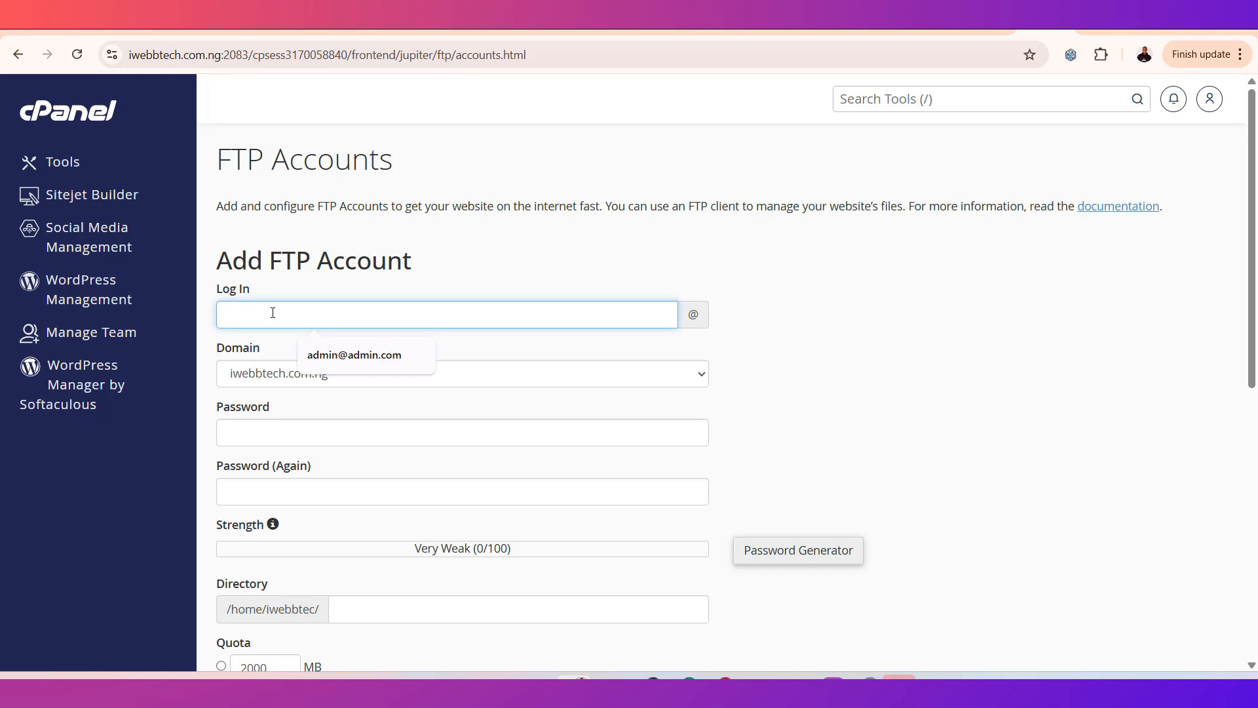
type("ftpuser")
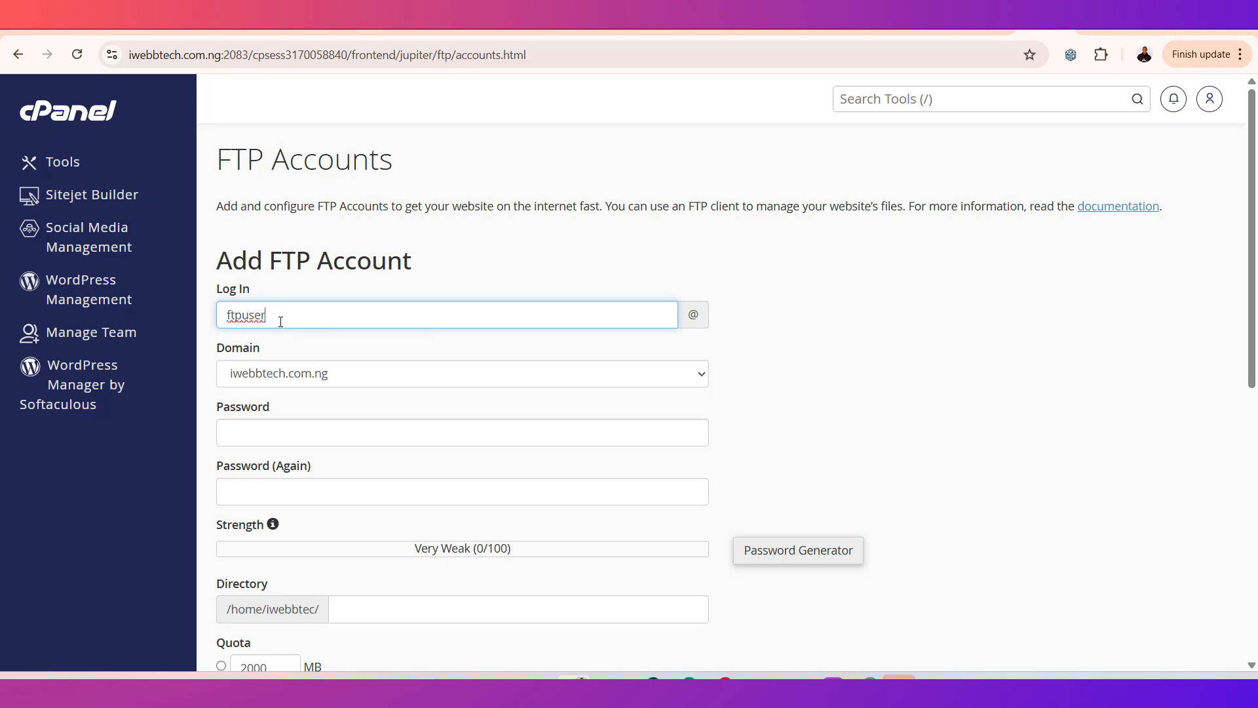
- Set the new FTP account's domain to grand.iwebbtech.com.ng
left_click(327, 379)
left_click(328, 379)
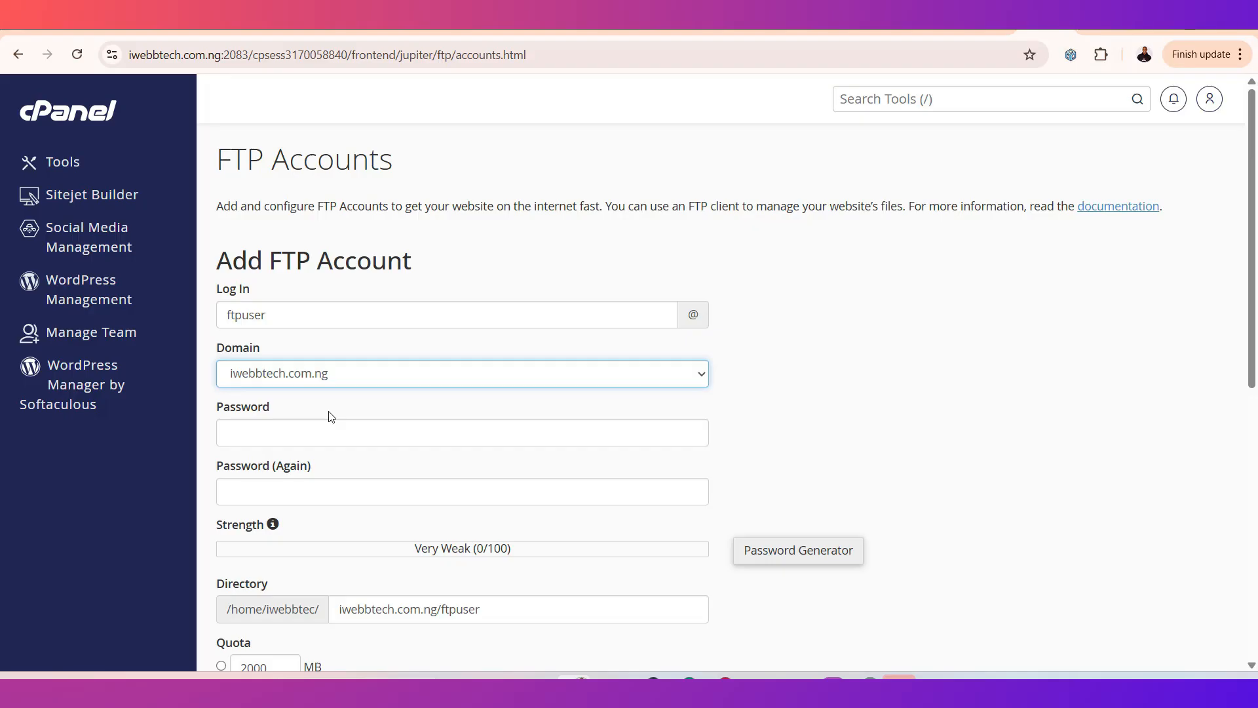
left_click(300, 384)
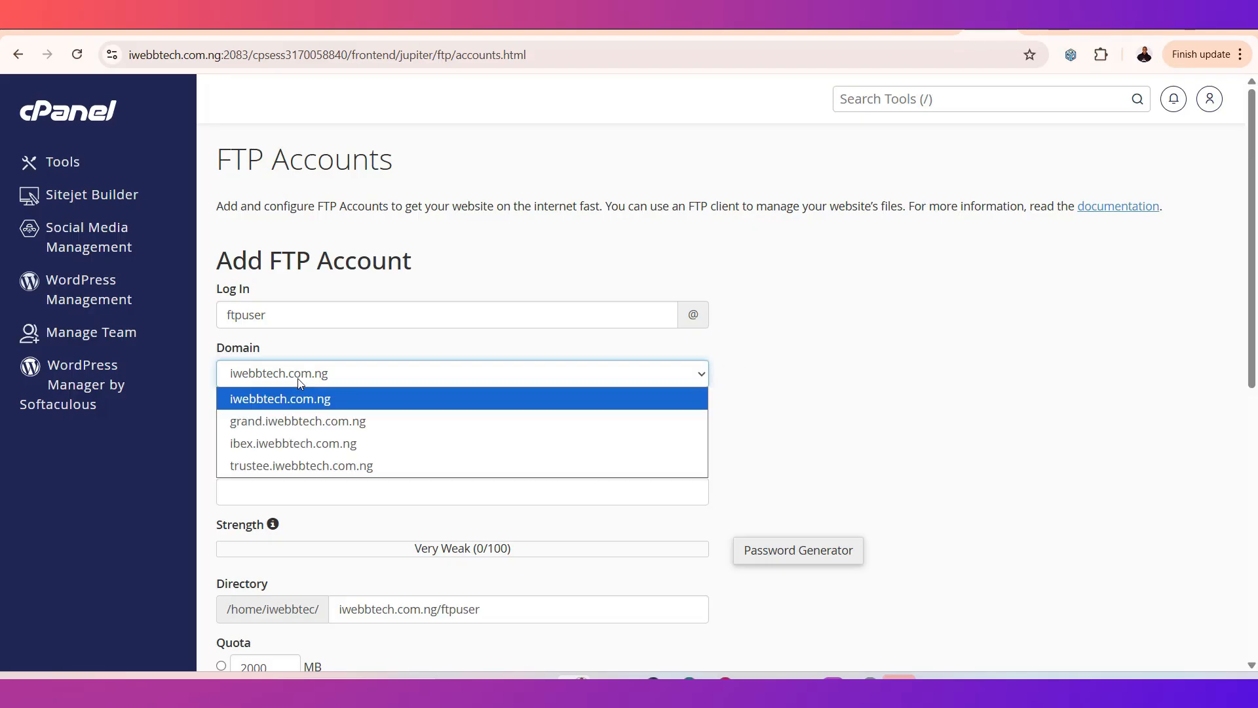
left_click(266, 427)
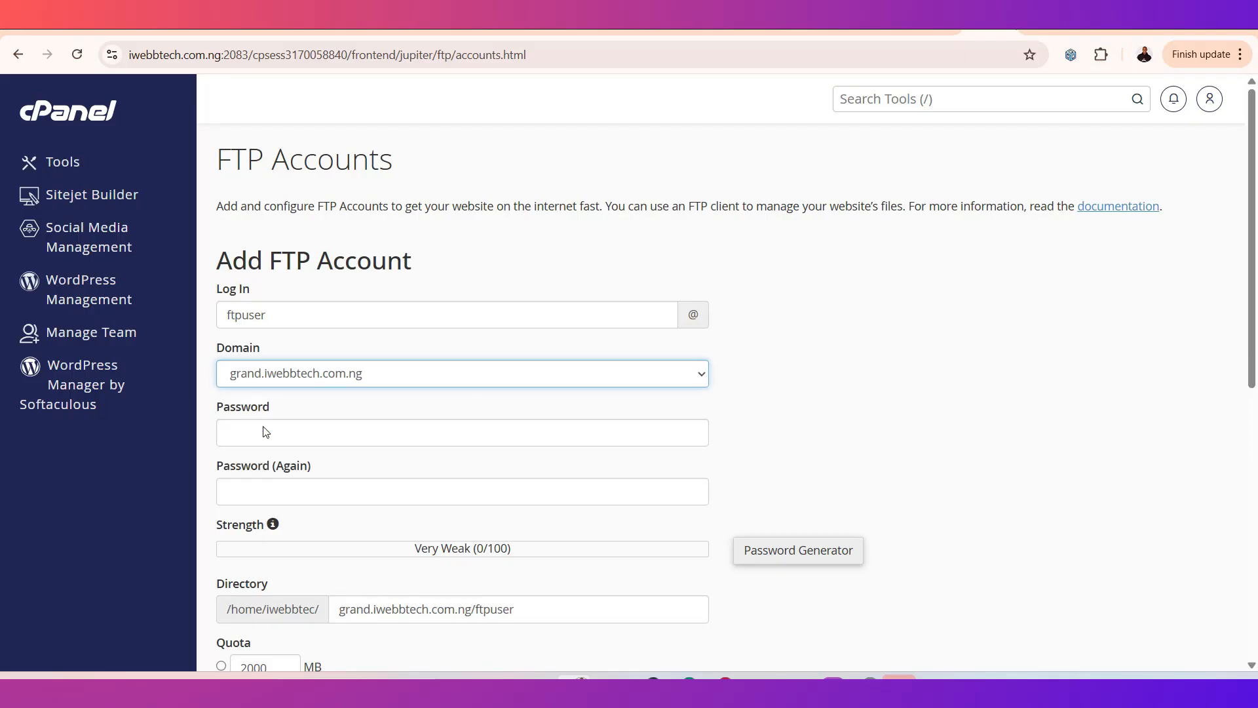
left_click(744, 387)
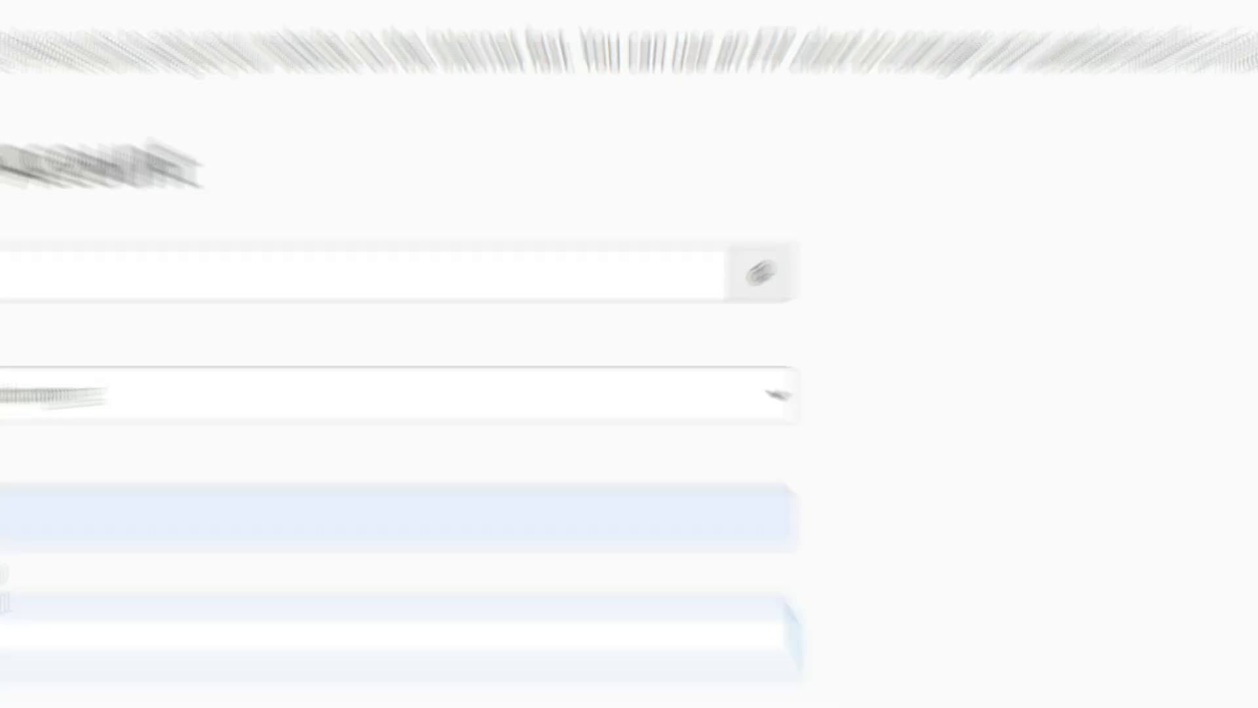
- Remove the ftpuser subfolder from the directory path, leaving grand.iwebbtech.com.ng/, and create the FTP account
scroll(311, 484, "down", 2)
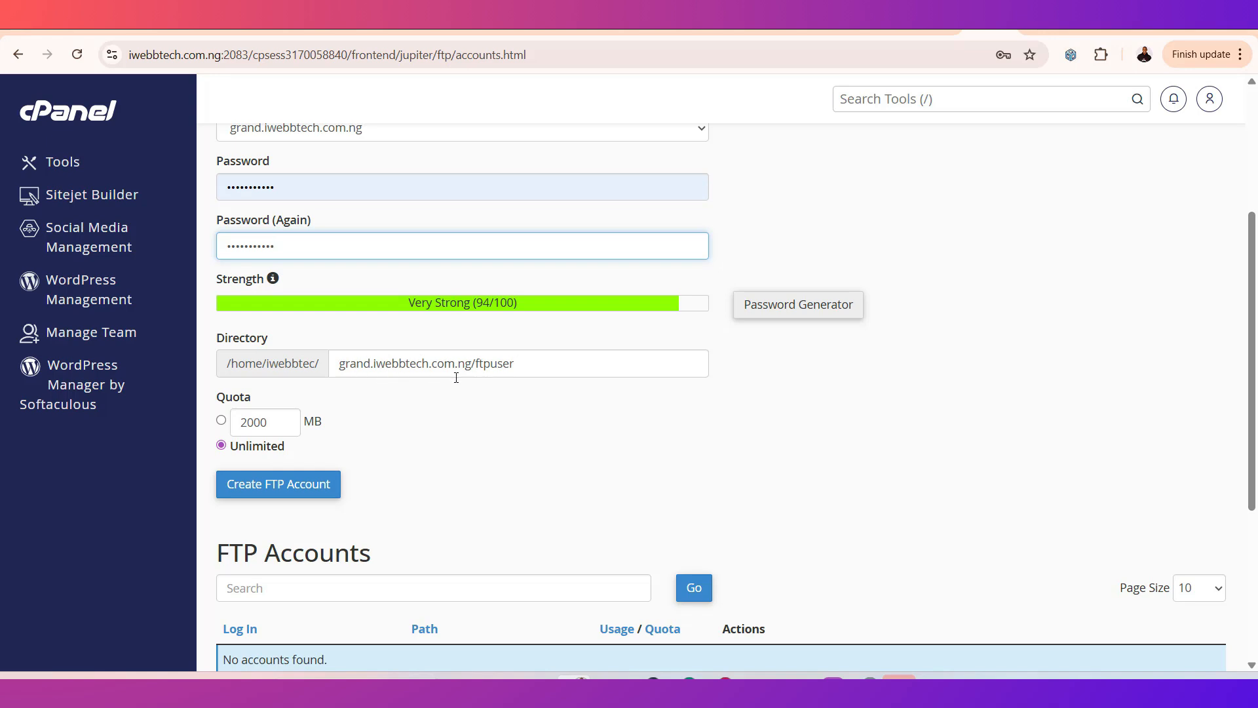
left_click_drag(516, 364, 475, 367)
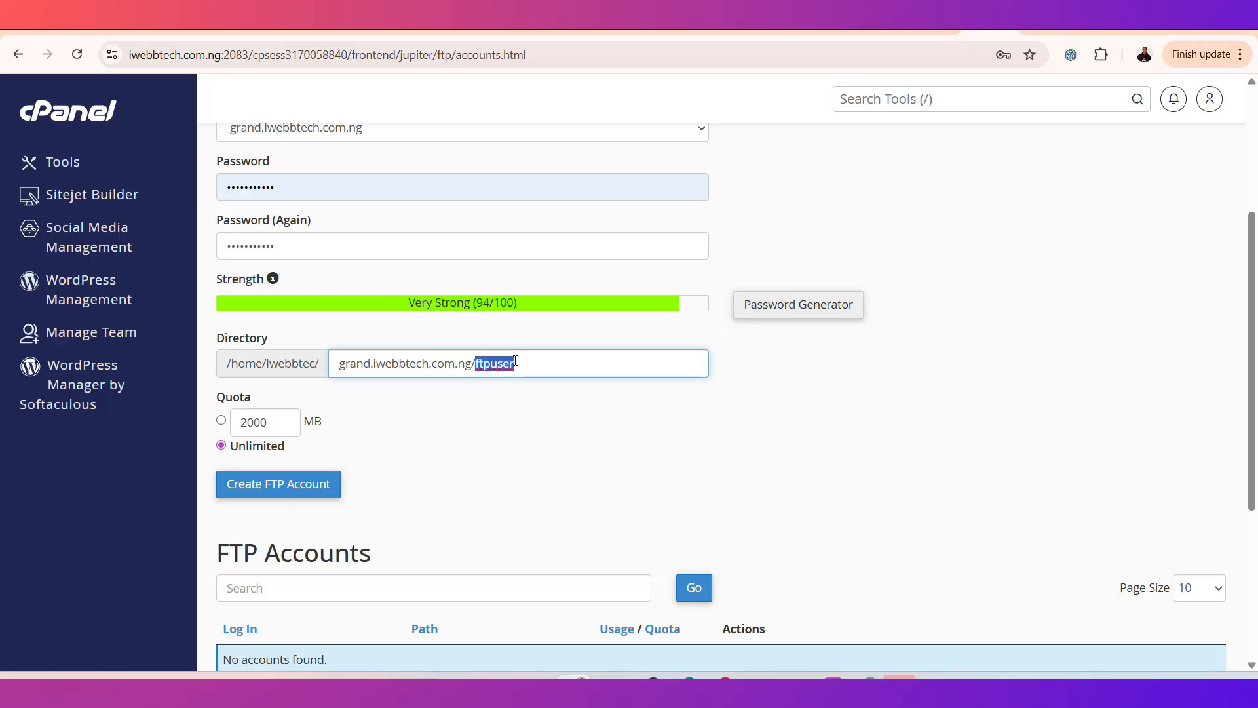
key("BackSpace")
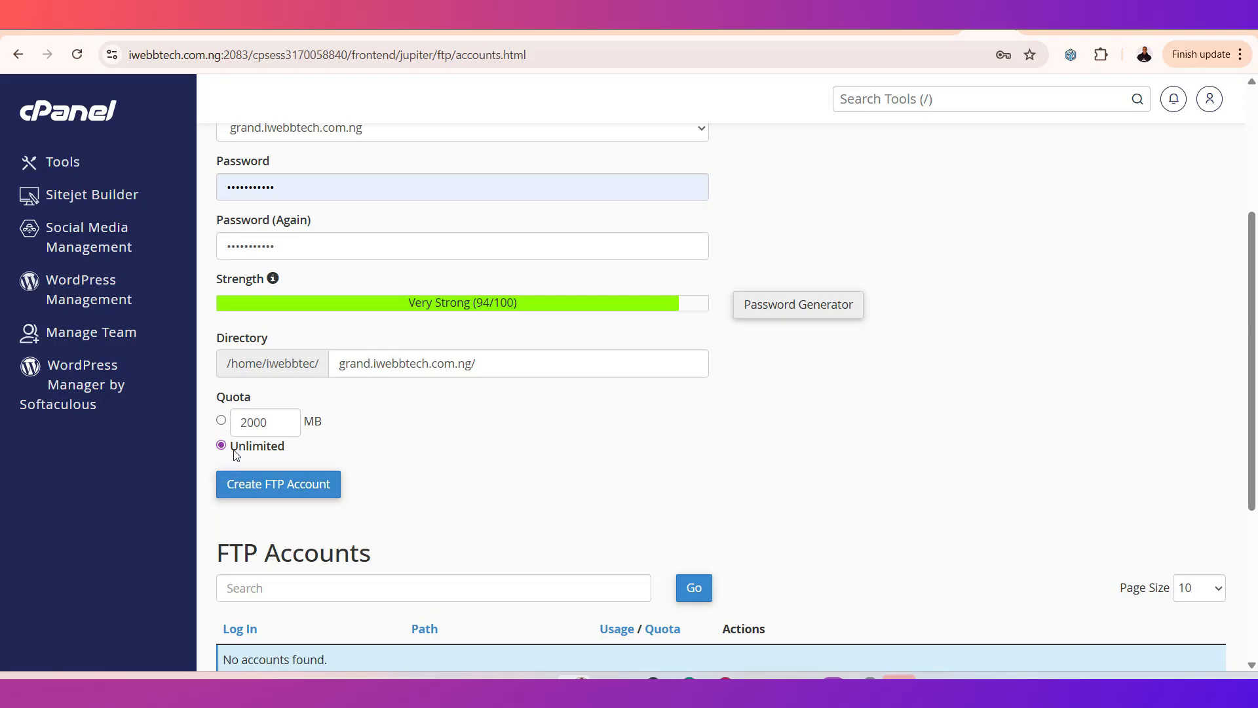
left_click(268, 491)
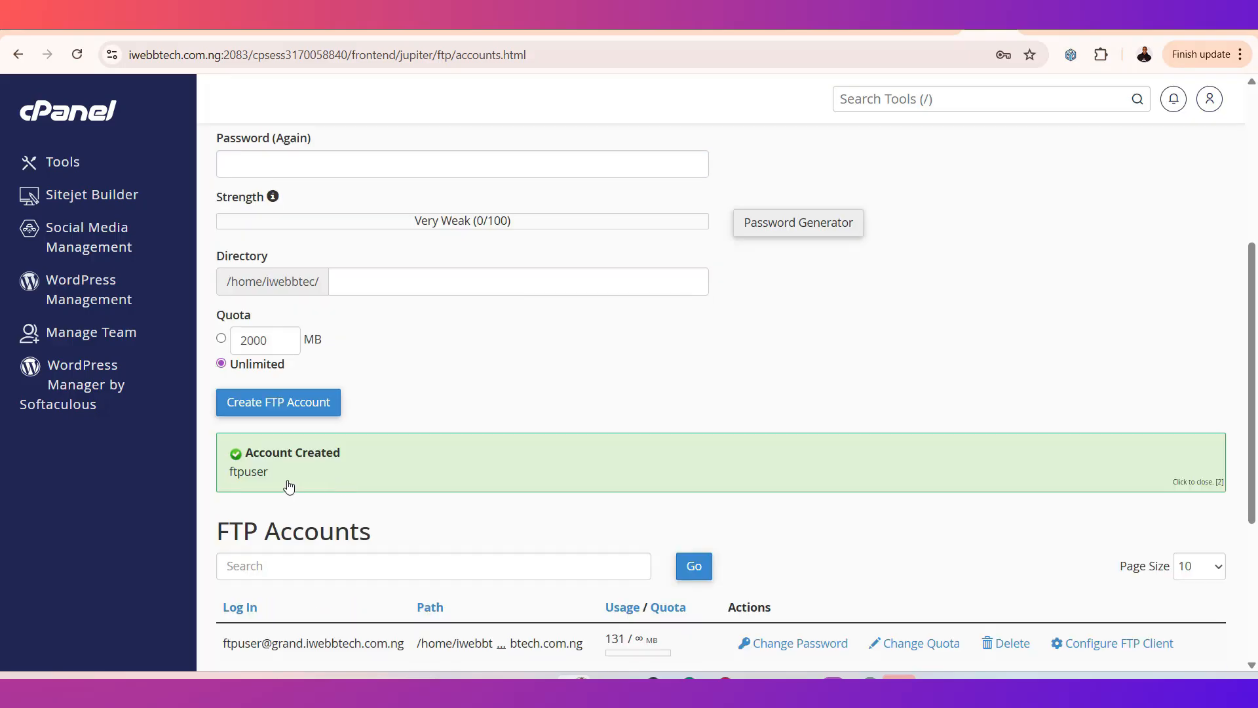
- Show the new account's FTP client configuration and examine its username, server, port and configuration files
scroll(283, 490, "down", 1)
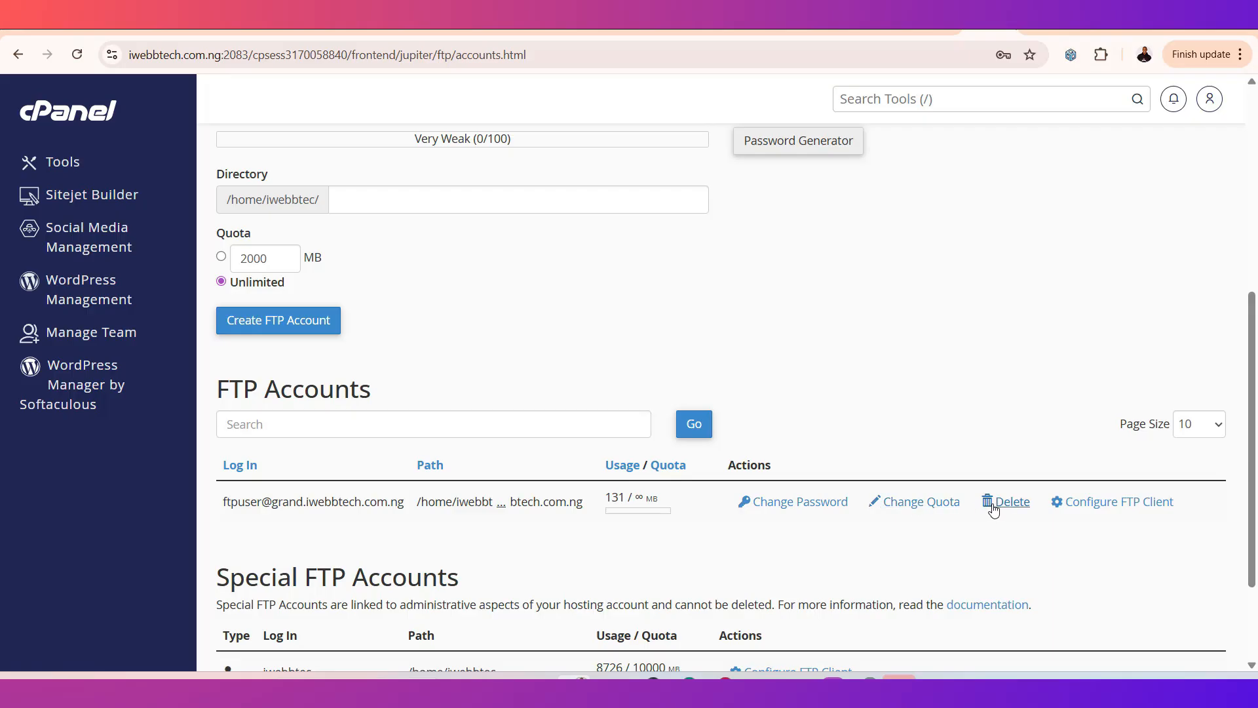
left_click(1097, 515)
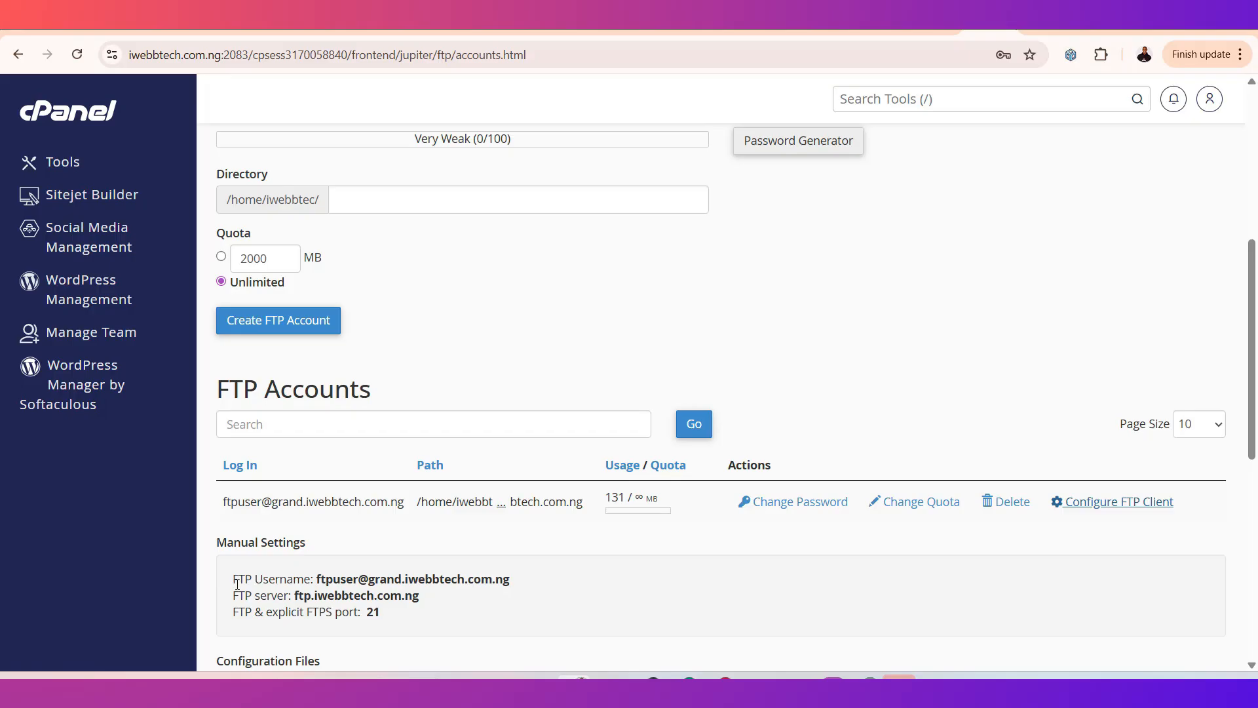
left_click_drag(513, 582, 305, 581)
left_click_drag(420, 597, 307, 601)
double_click(372, 611)
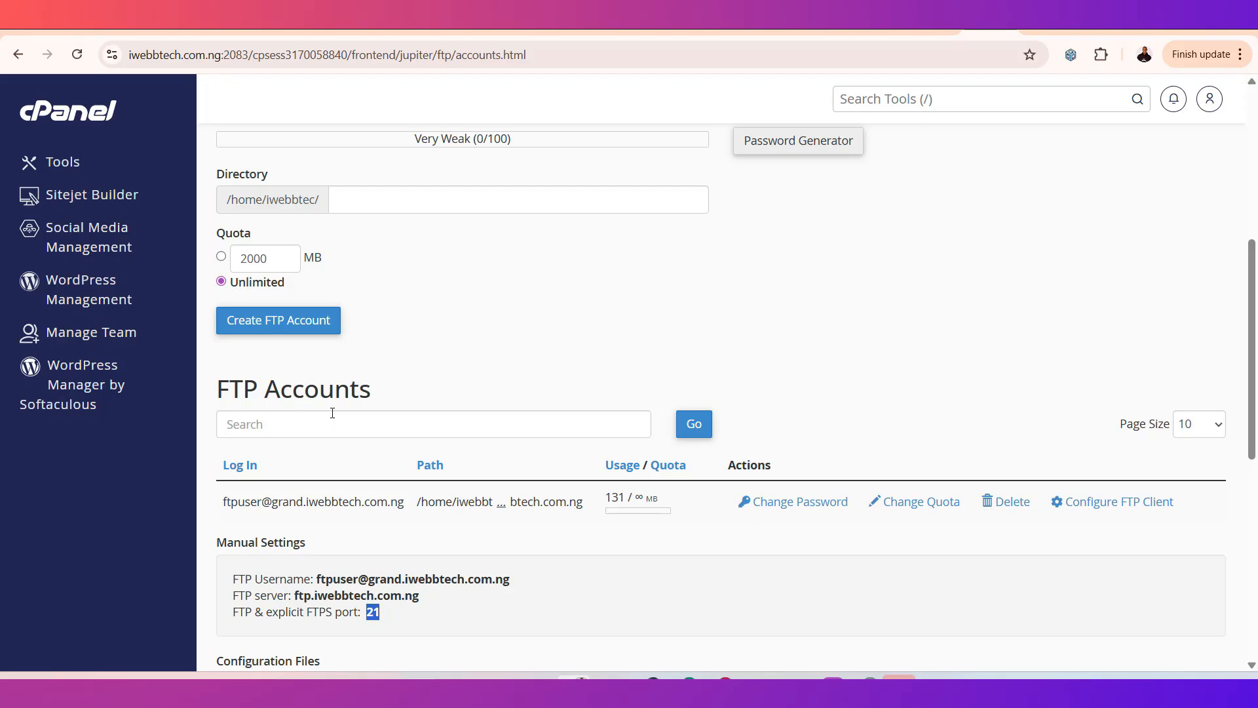
scroll(417, 544, "down", 4)
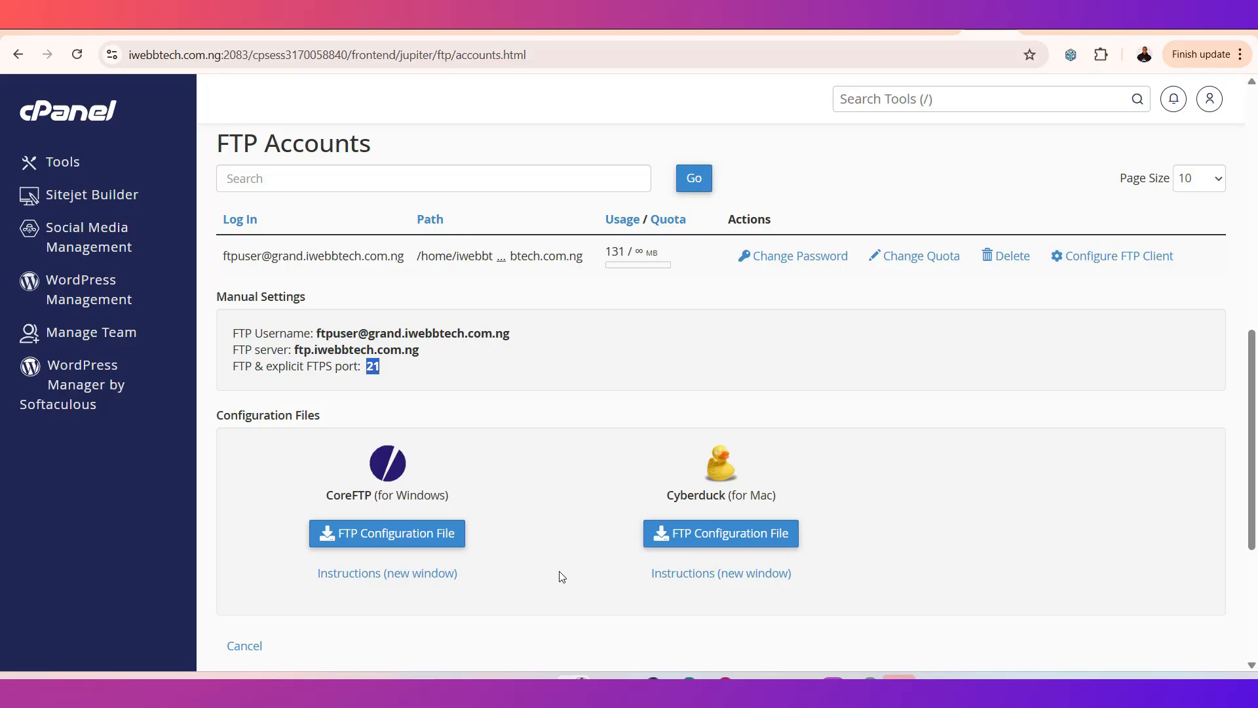
- Search the web for a WinSCP download in a new tab and locate the WinSCP 6.5.5 installer on the official download page
key("ctrl+t")
type("downalo")
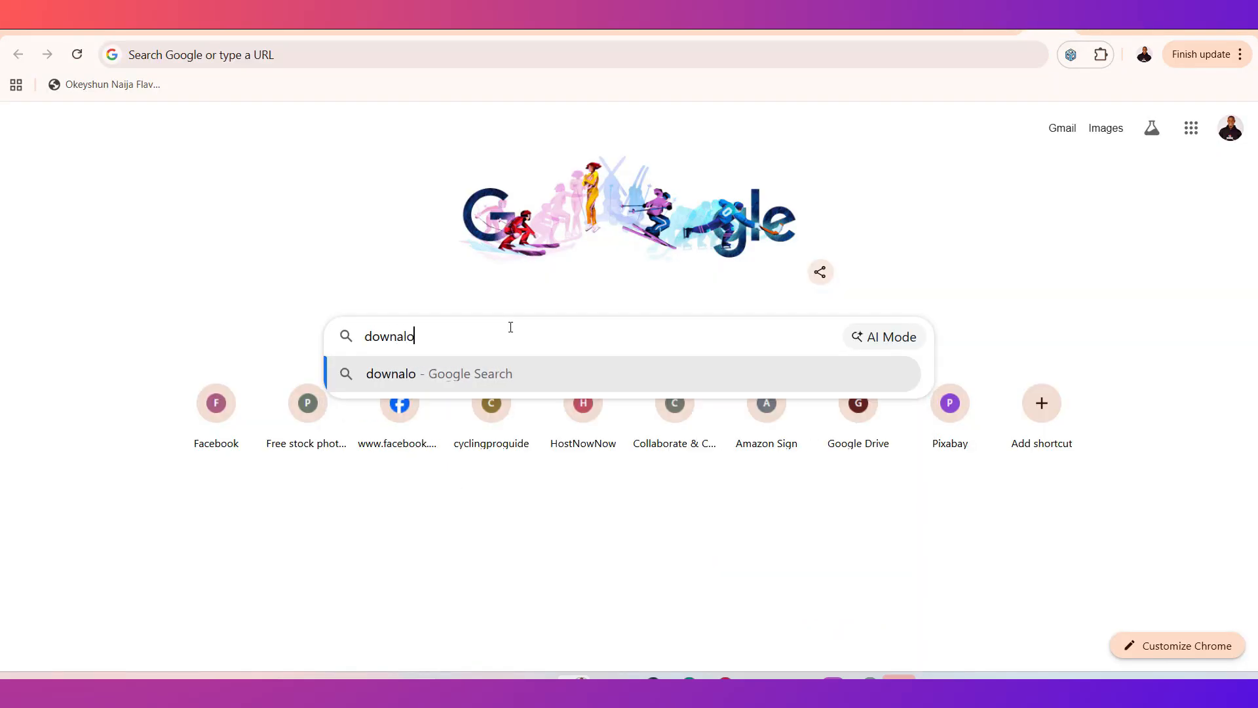
type("d winscp")
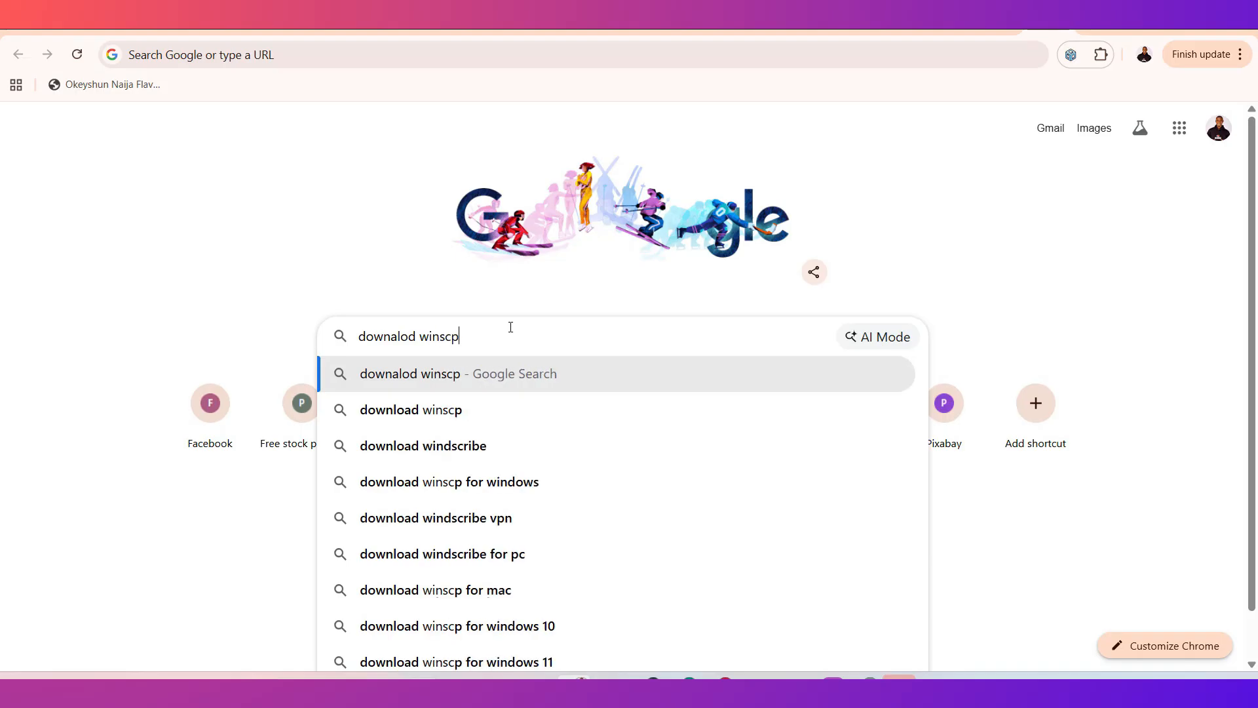
key("Return")
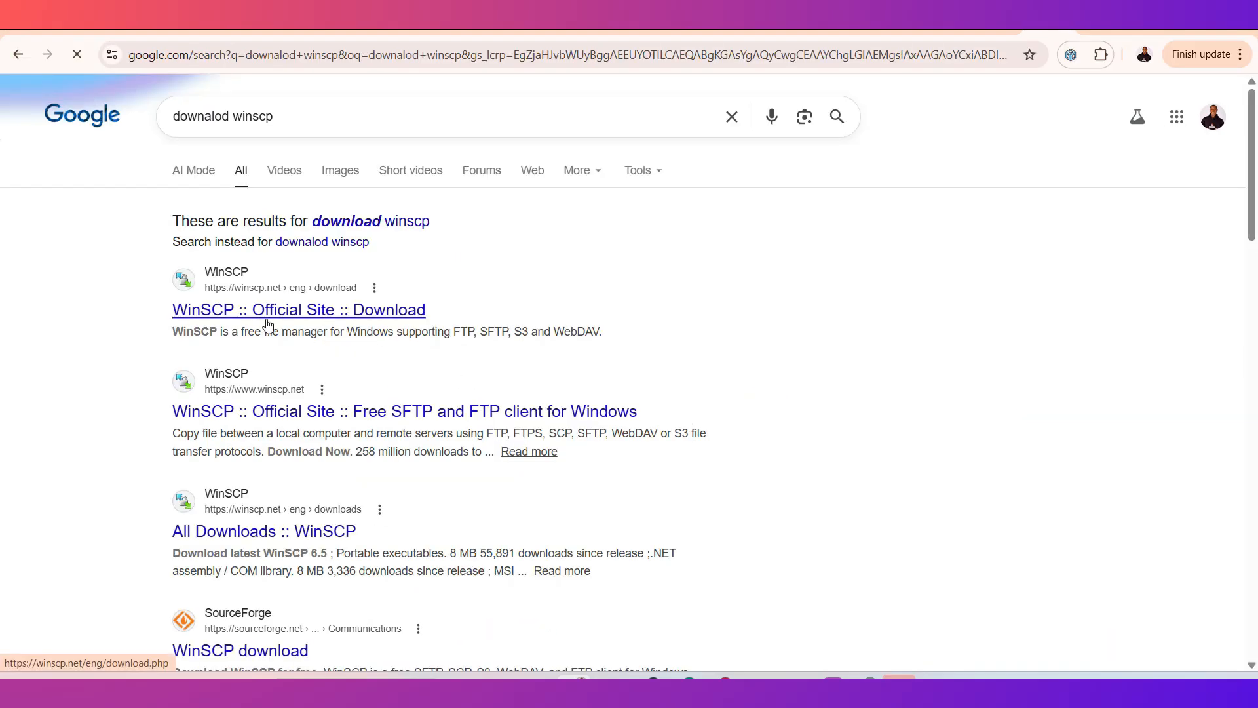
left_click(300, 308)
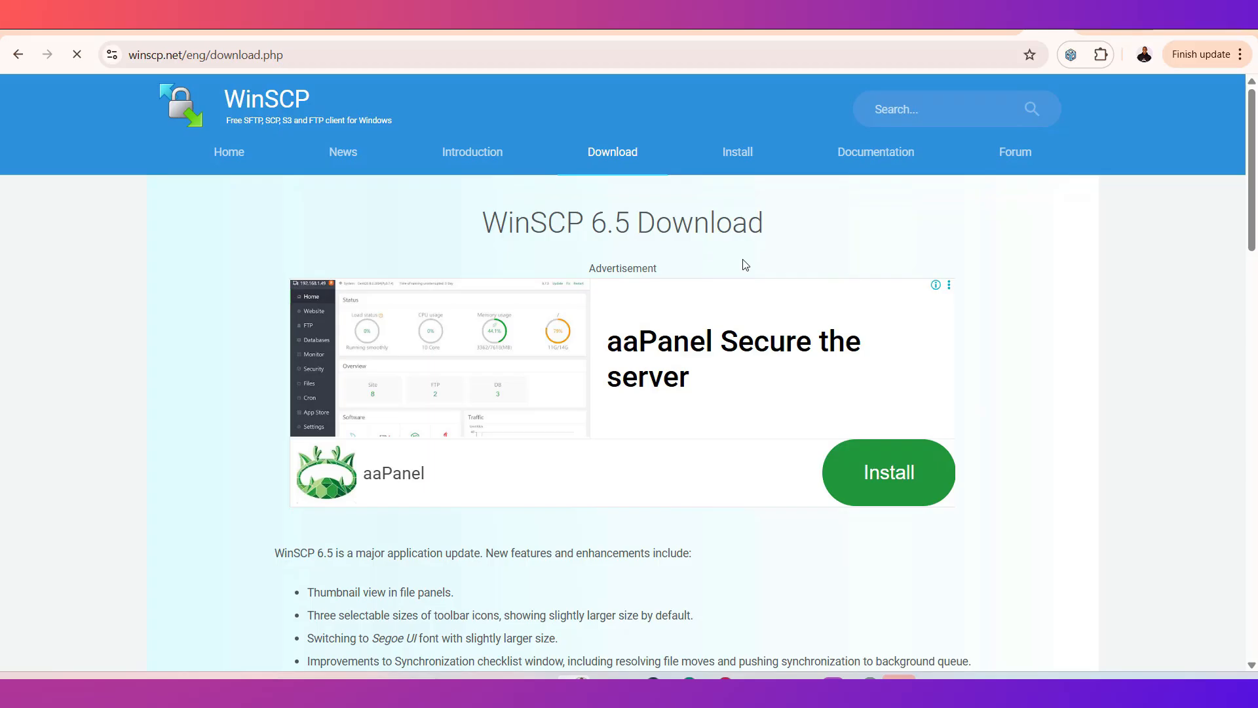
scroll(654, 464, "down", 5)
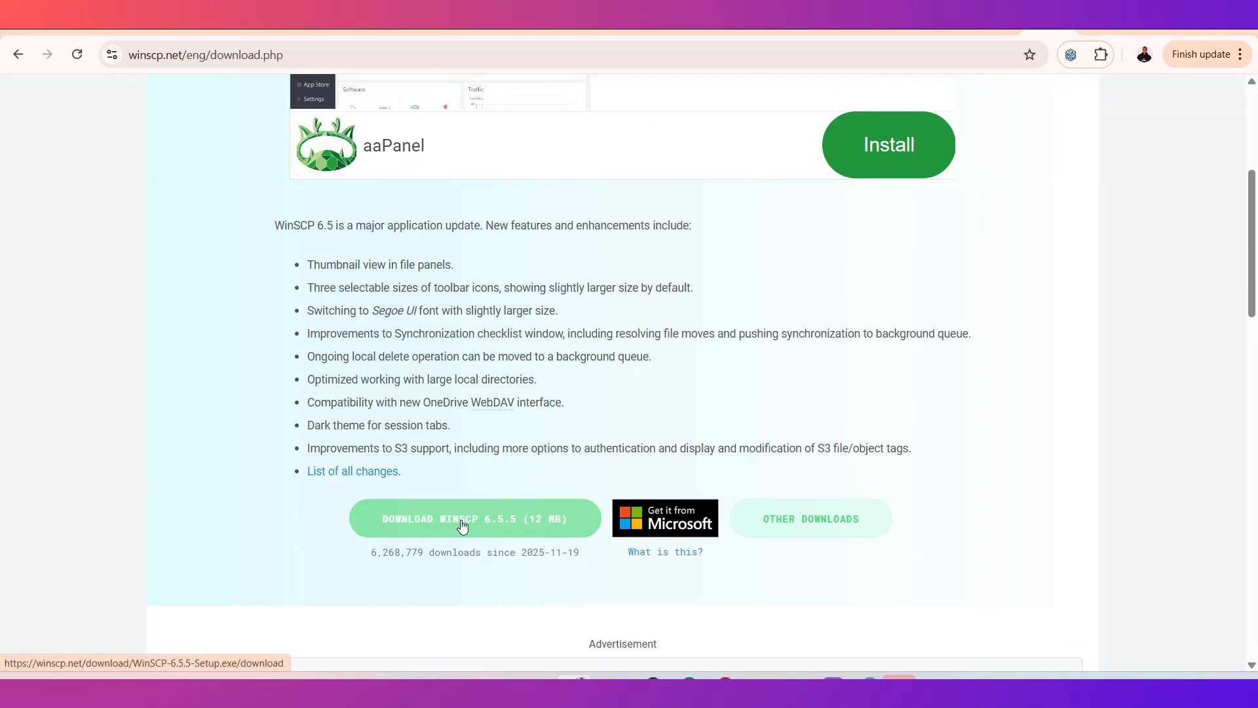
left_click(532, 536)
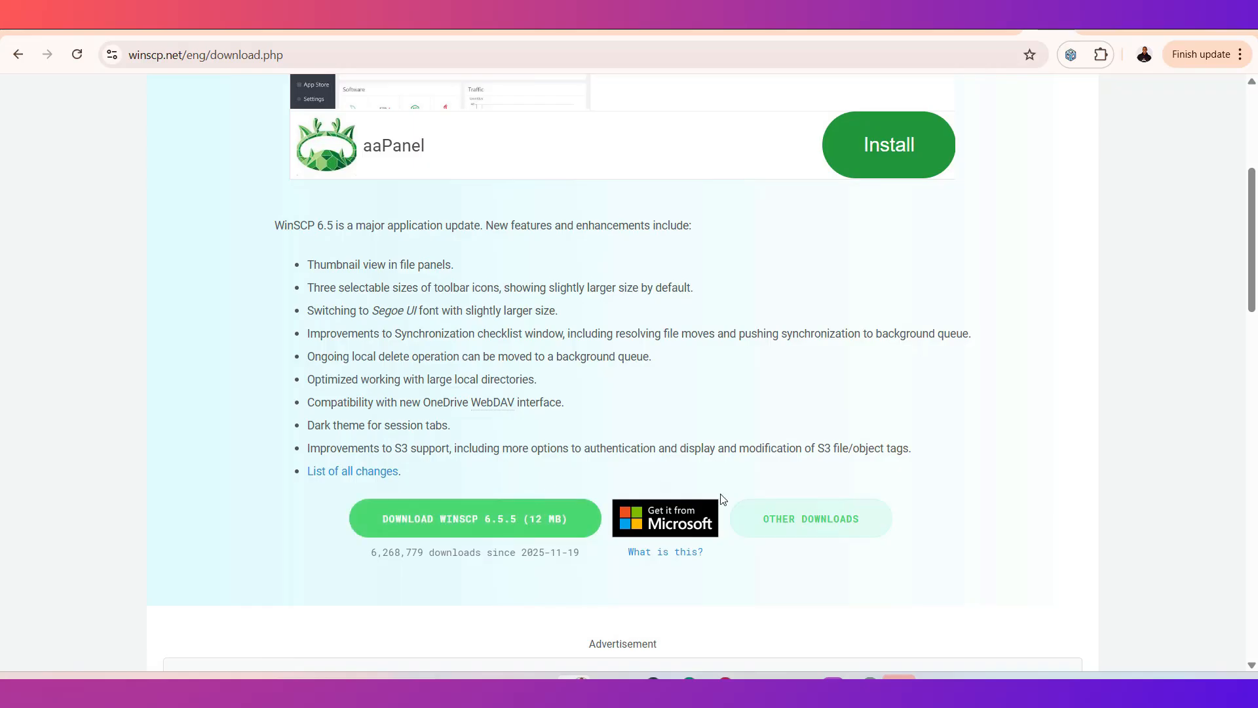
scroll(724, 499, "up", 2)
scroll(724, 499, "up", 3)
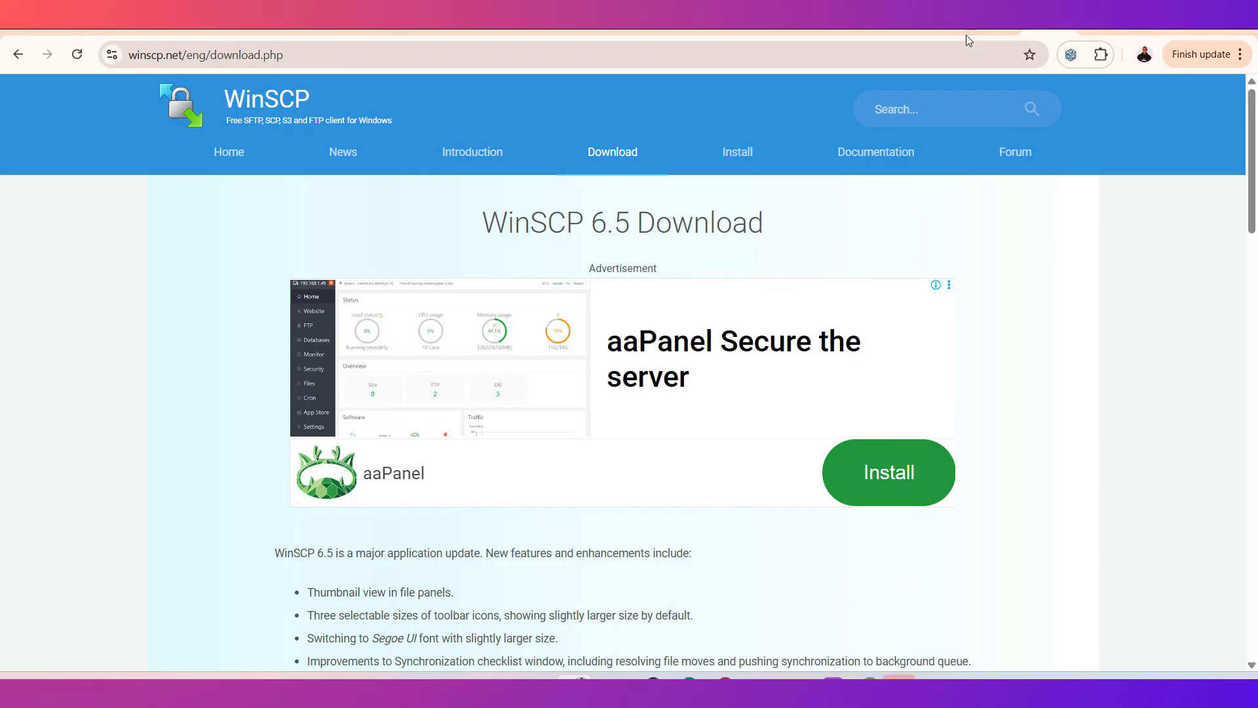
- Switch to WinSCP and set the new site's file protocol to FTP
left_click(940, 27)
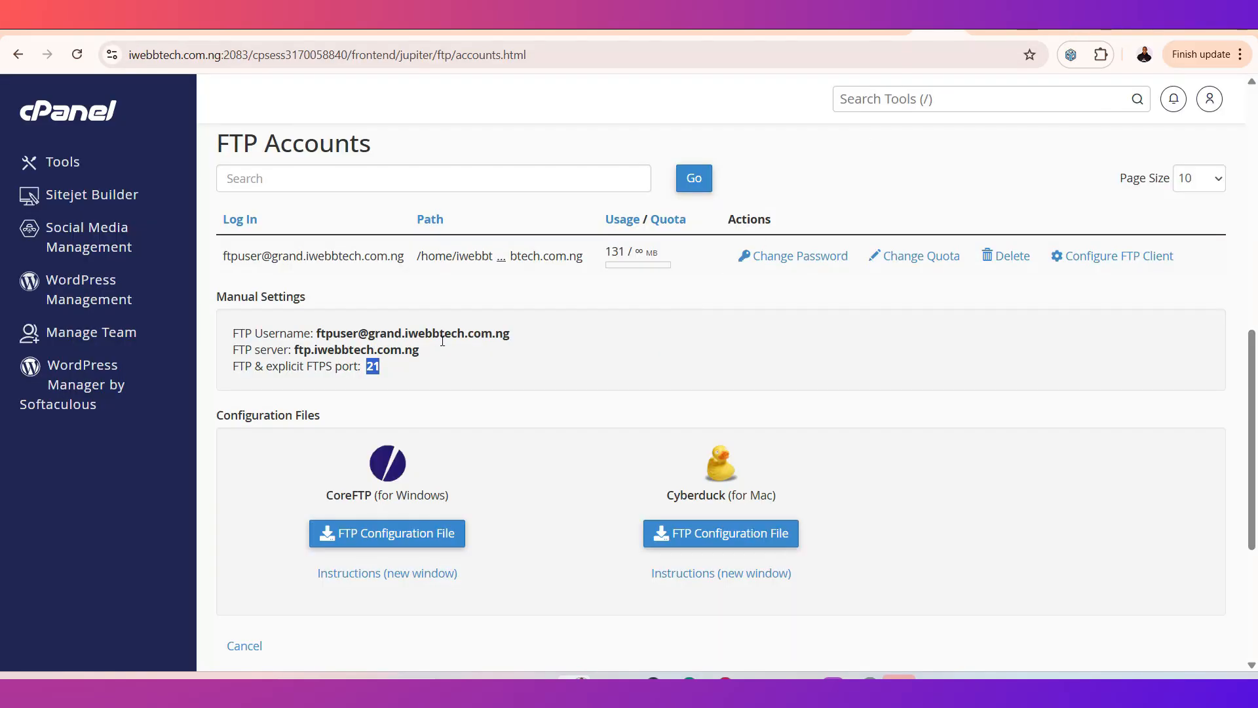
left_click(935, 685)
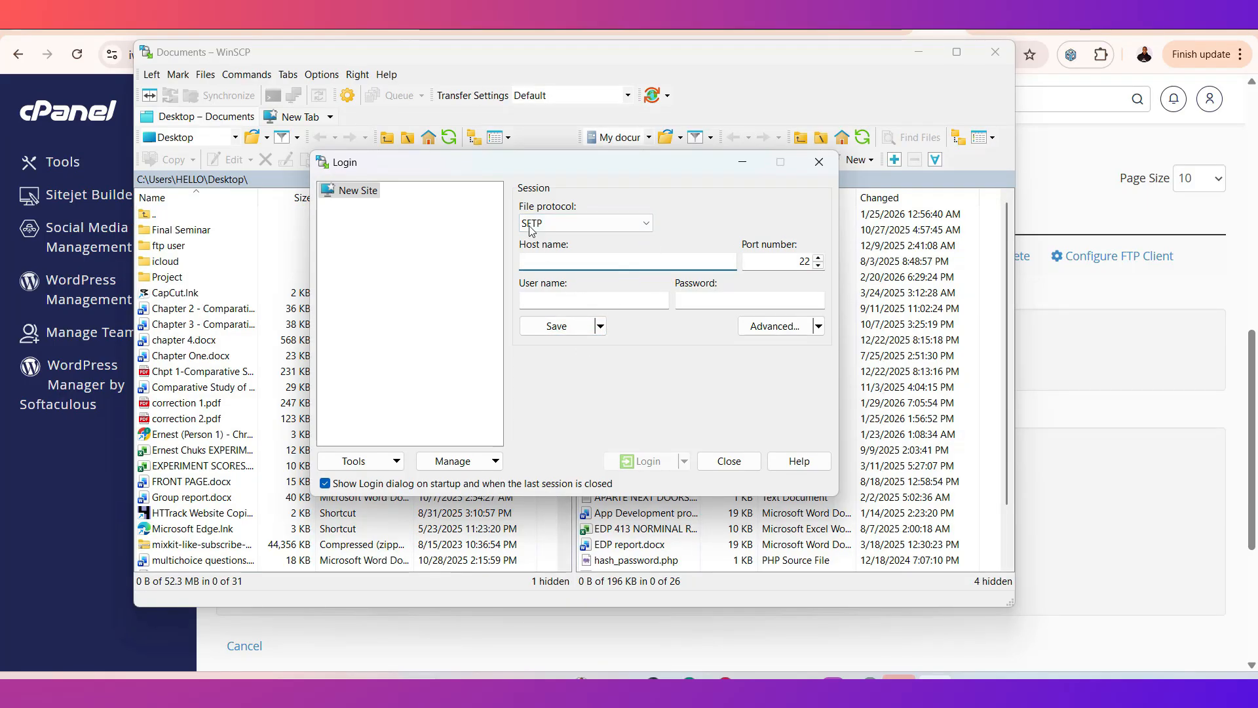
left_click(564, 226)
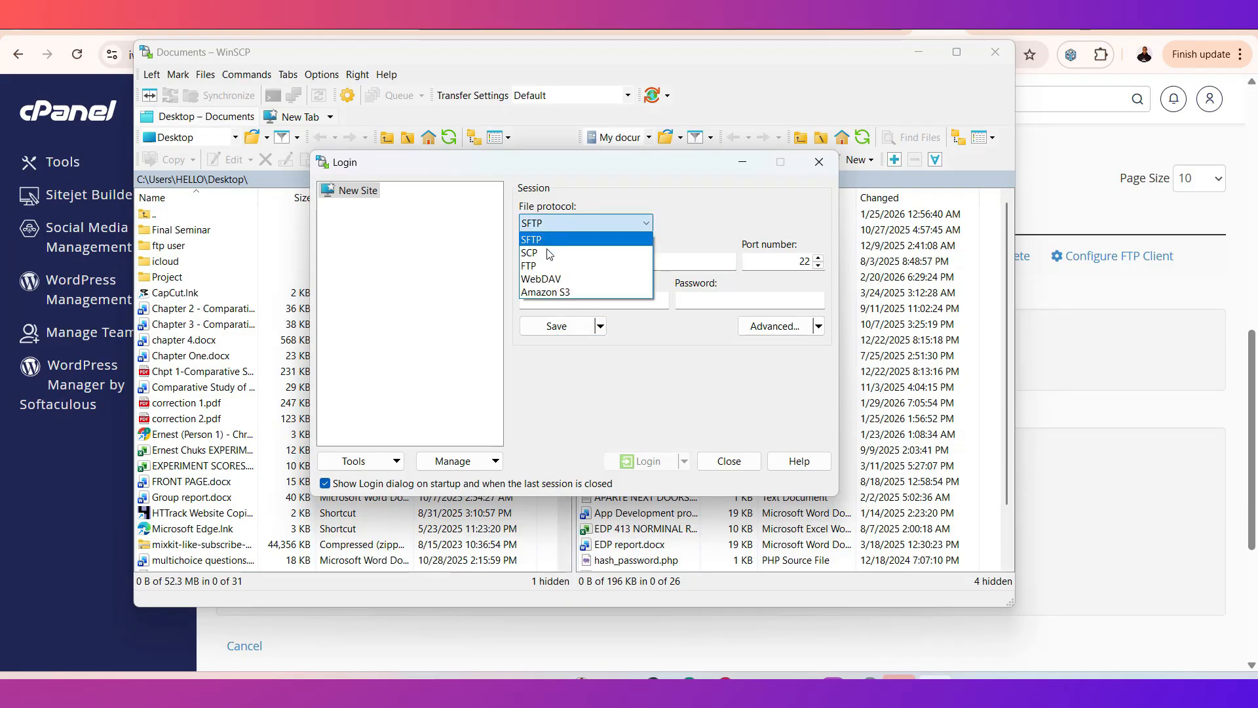
left_click(534, 266)
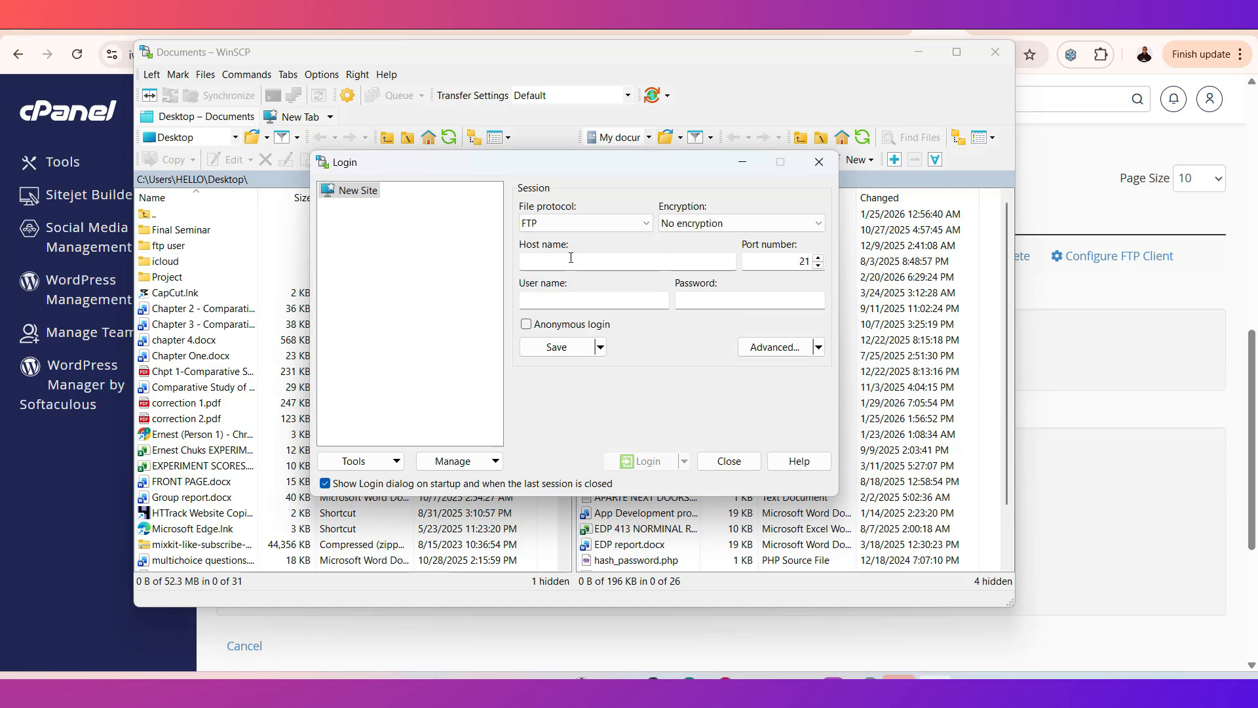
- Copy the FTP server name ftp.iwebbtech.com.ng from cPanel and paste it as the host name in the WinSCP login
left_click(1082, 459)
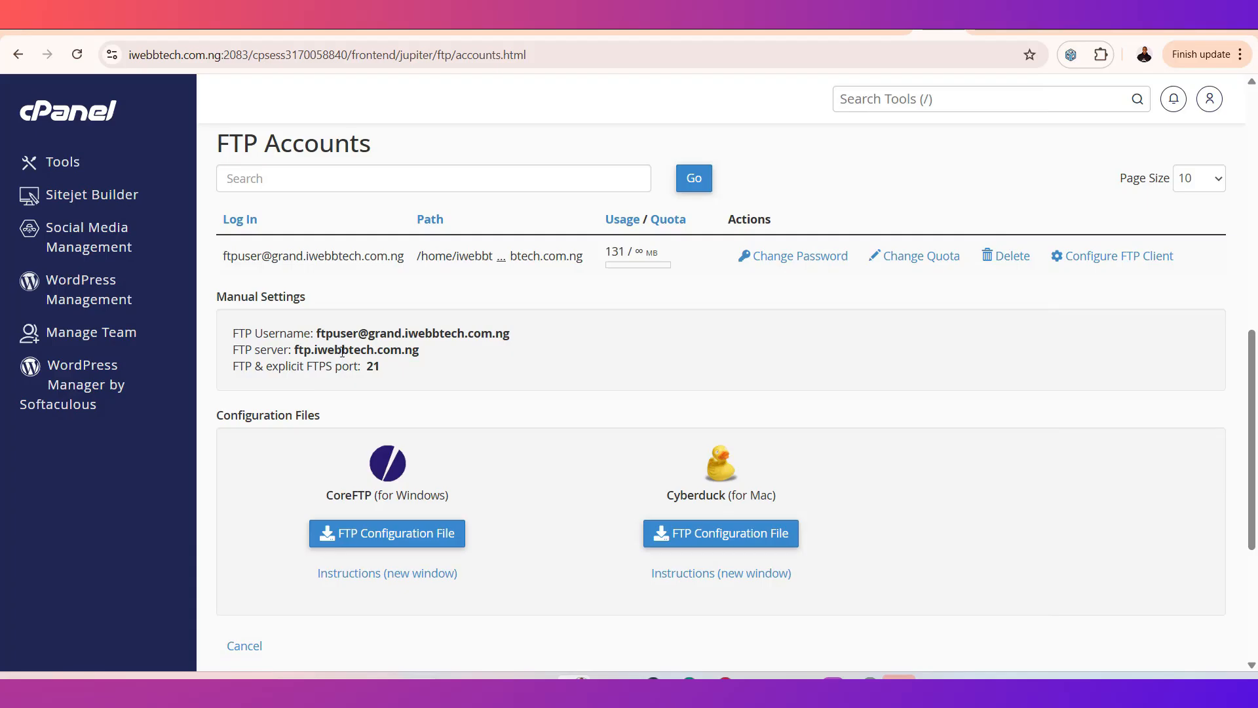
left_click_drag(423, 352, 294, 357)
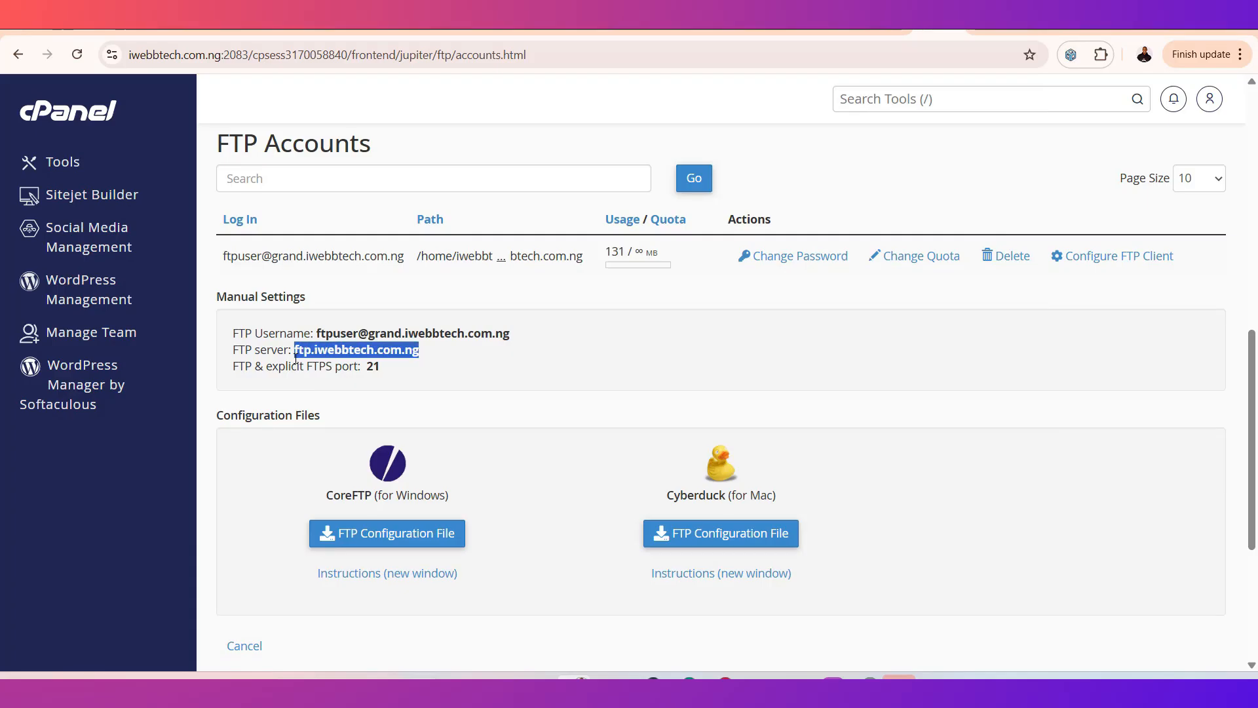
right_click(317, 354)
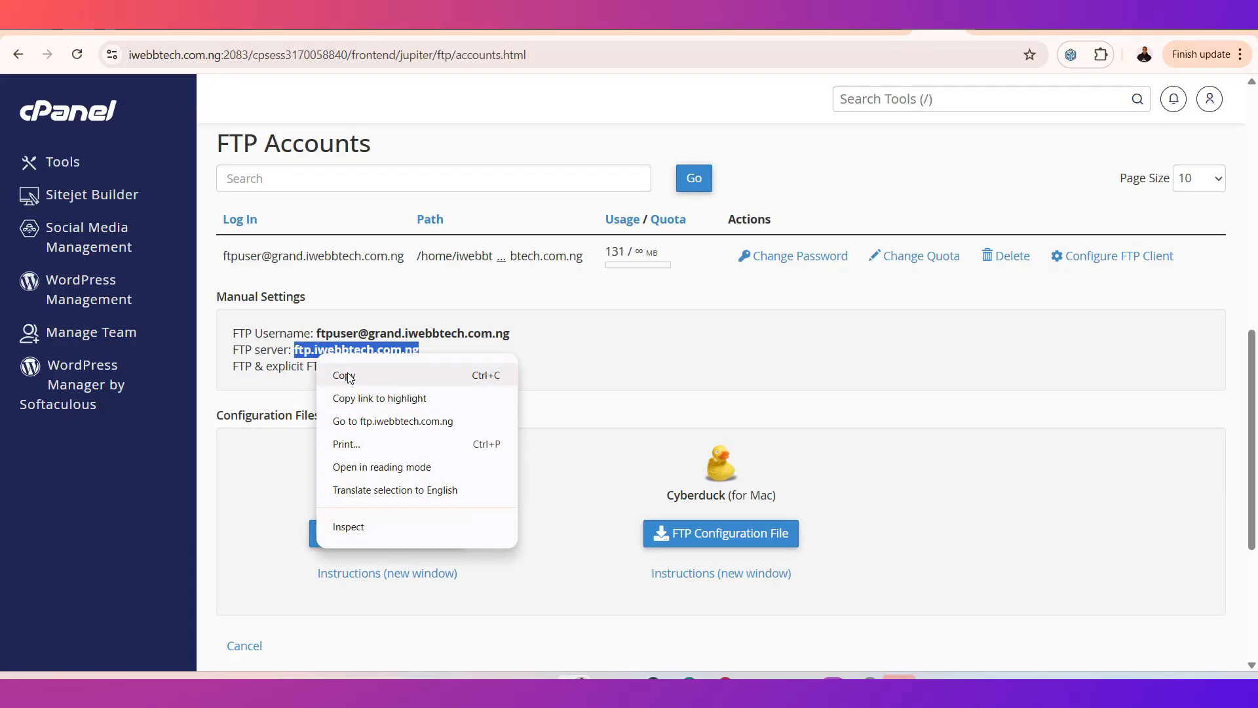
left_click(350, 376)
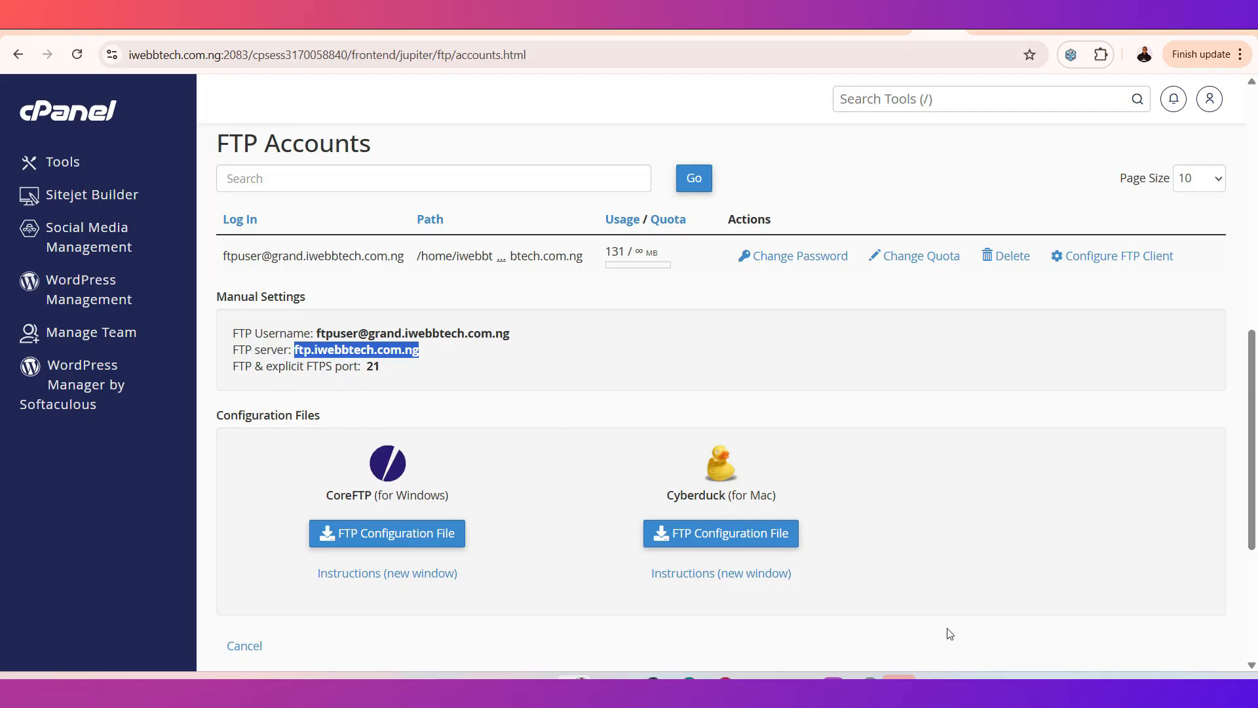
left_click(935, 676)
right_click(611, 264)
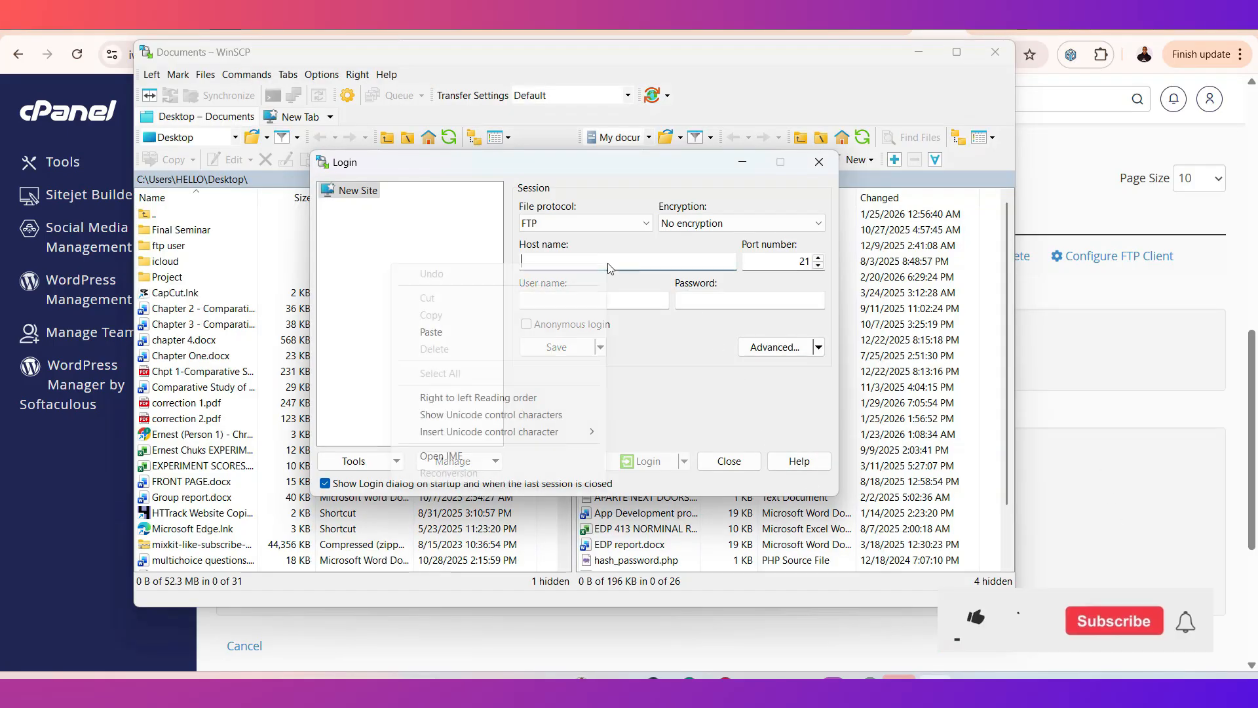
left_click(474, 332)
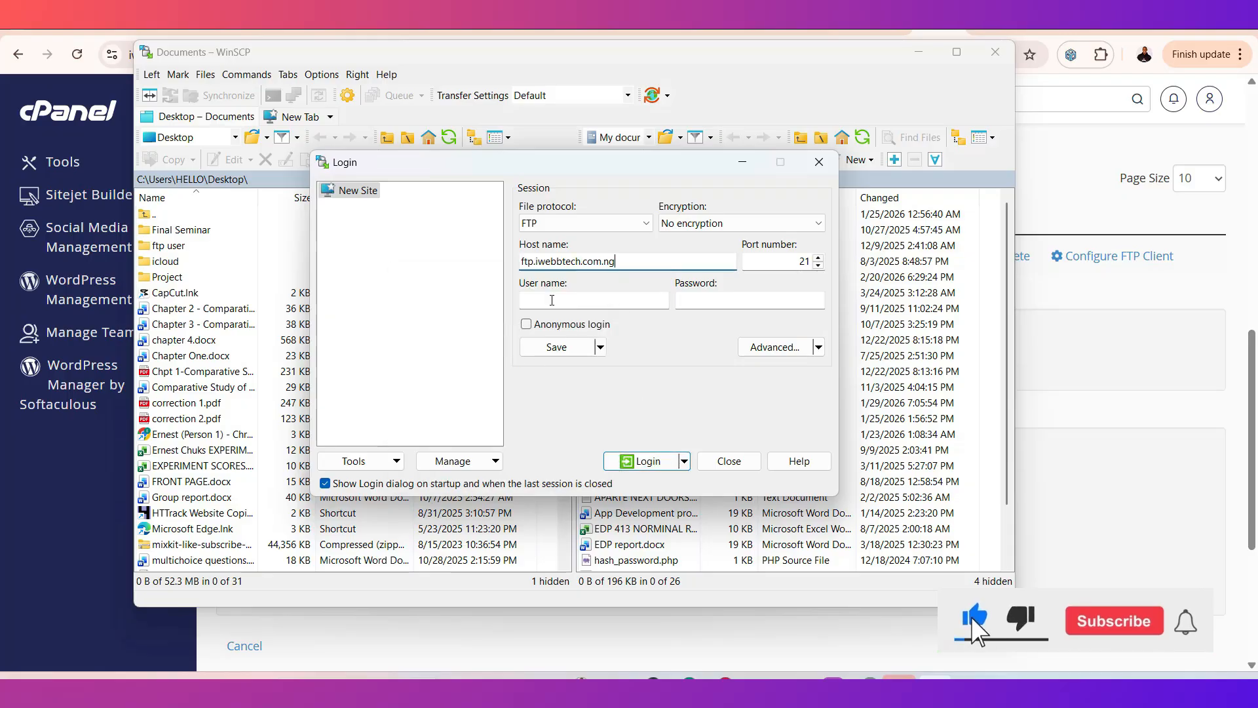
- Copy the full FTP username from the manual settings in cPanel and paste it as the user name in the WinSCP login
left_click(1145, 501)
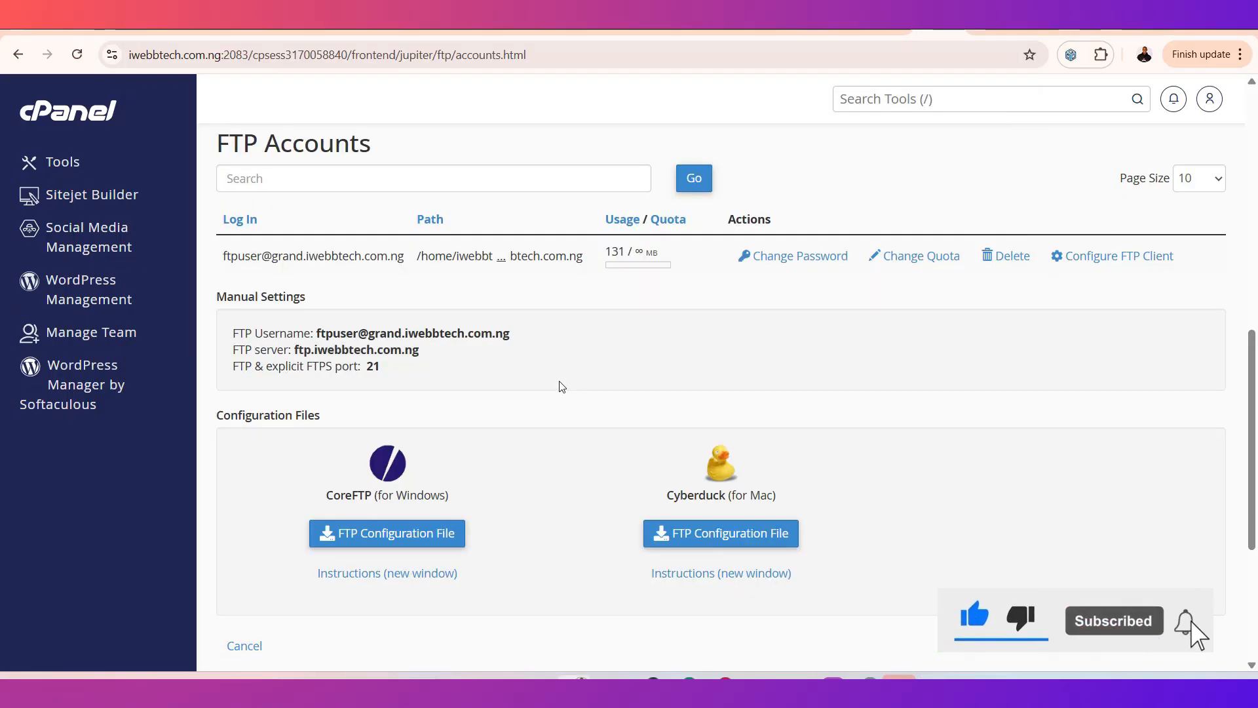
left_click_drag(512, 333, 321, 326)
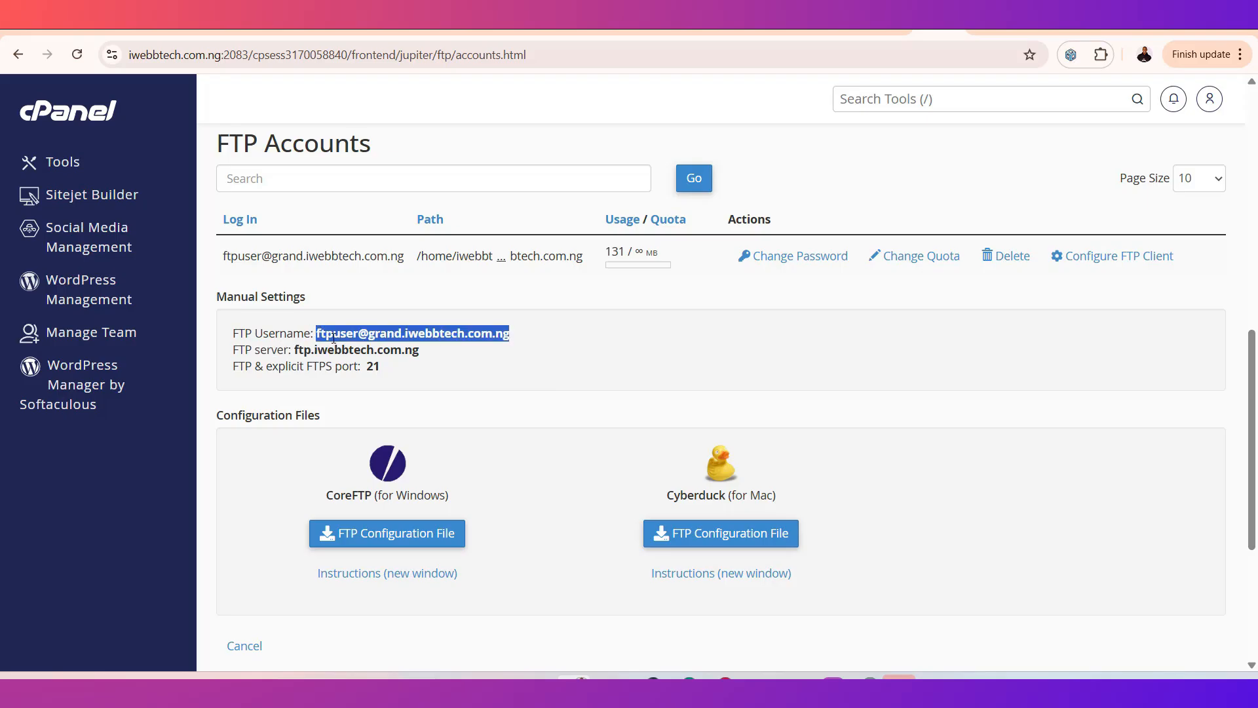
mouse_move(971, 688)
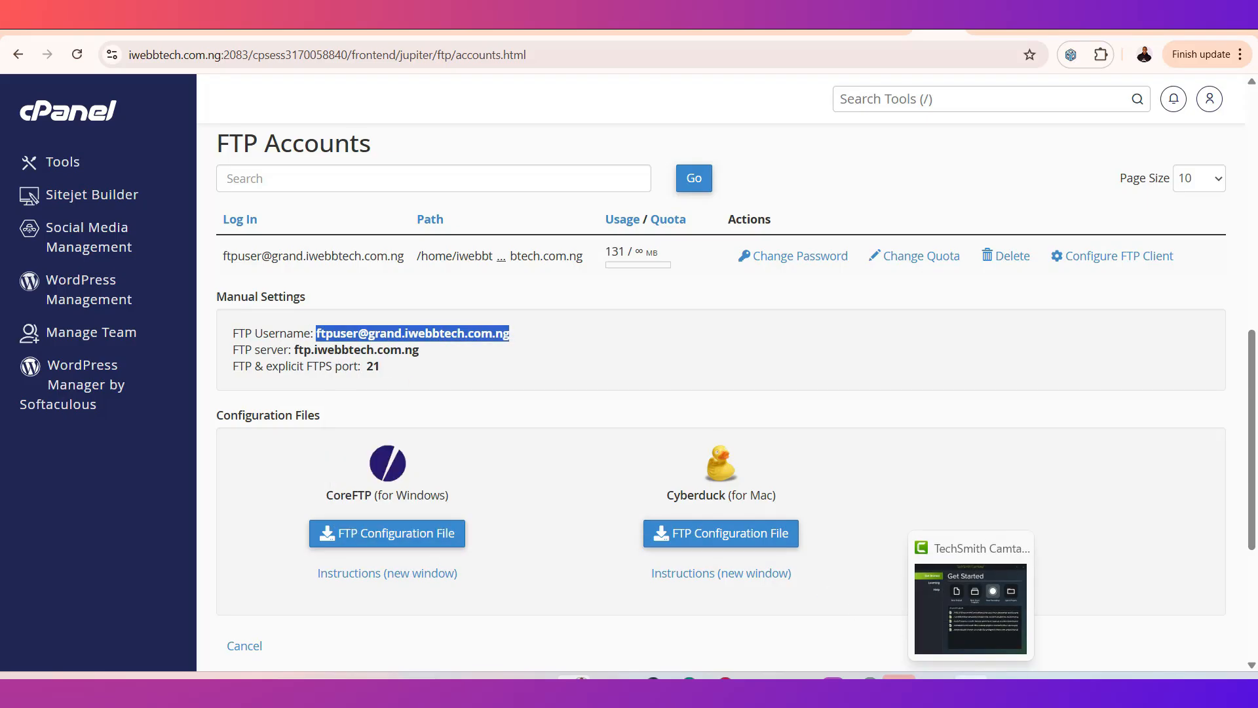
left_click(935, 689)
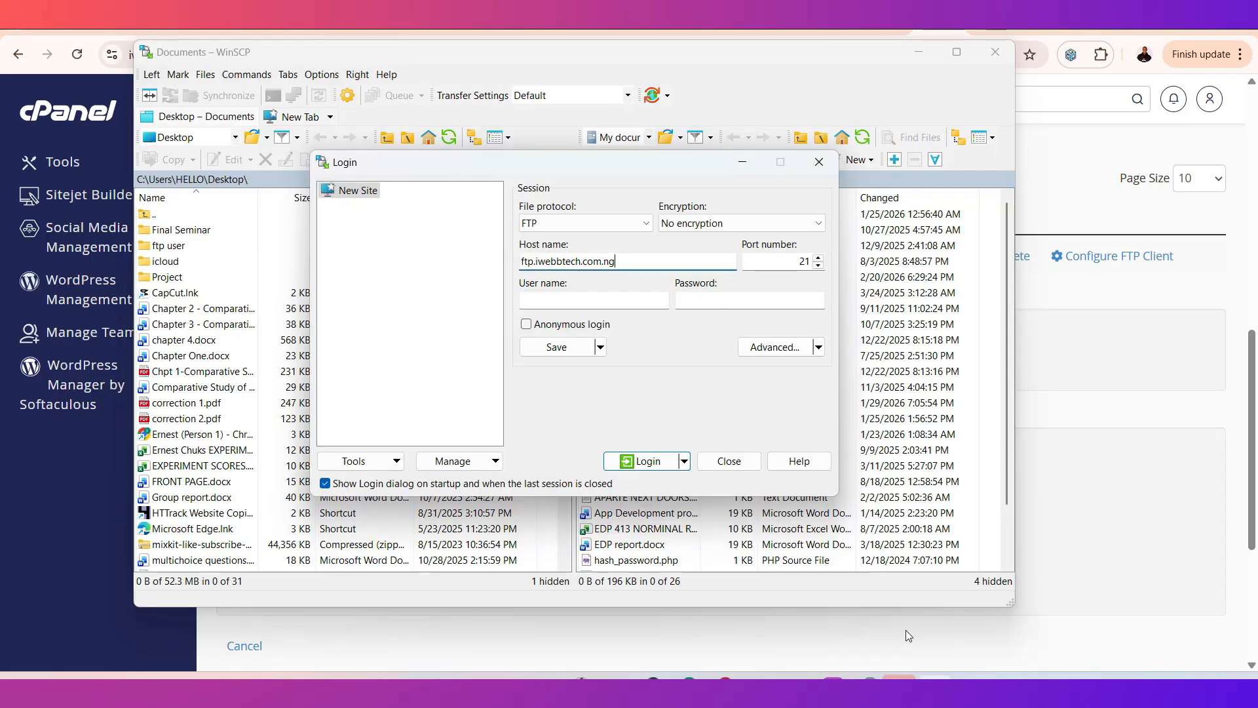
right_click(569, 298)
left_click(443, 367)
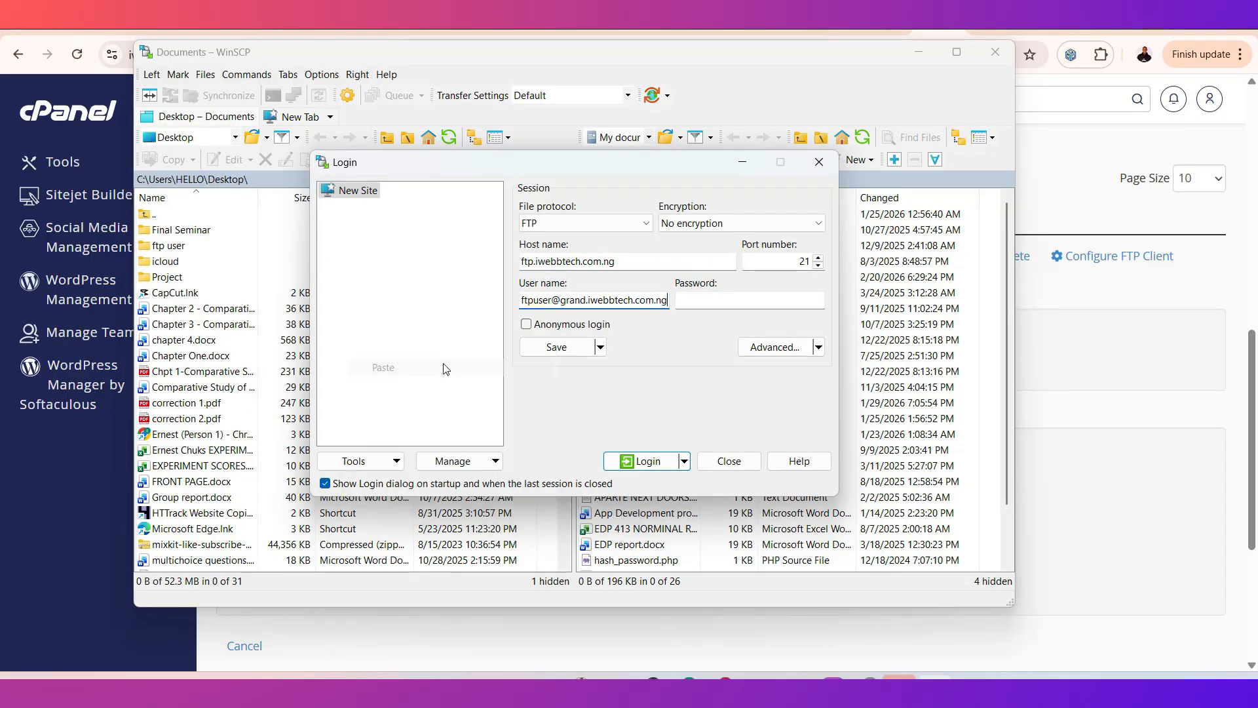
- Enter the FTP account password and log in to the server
left_click(692, 303)
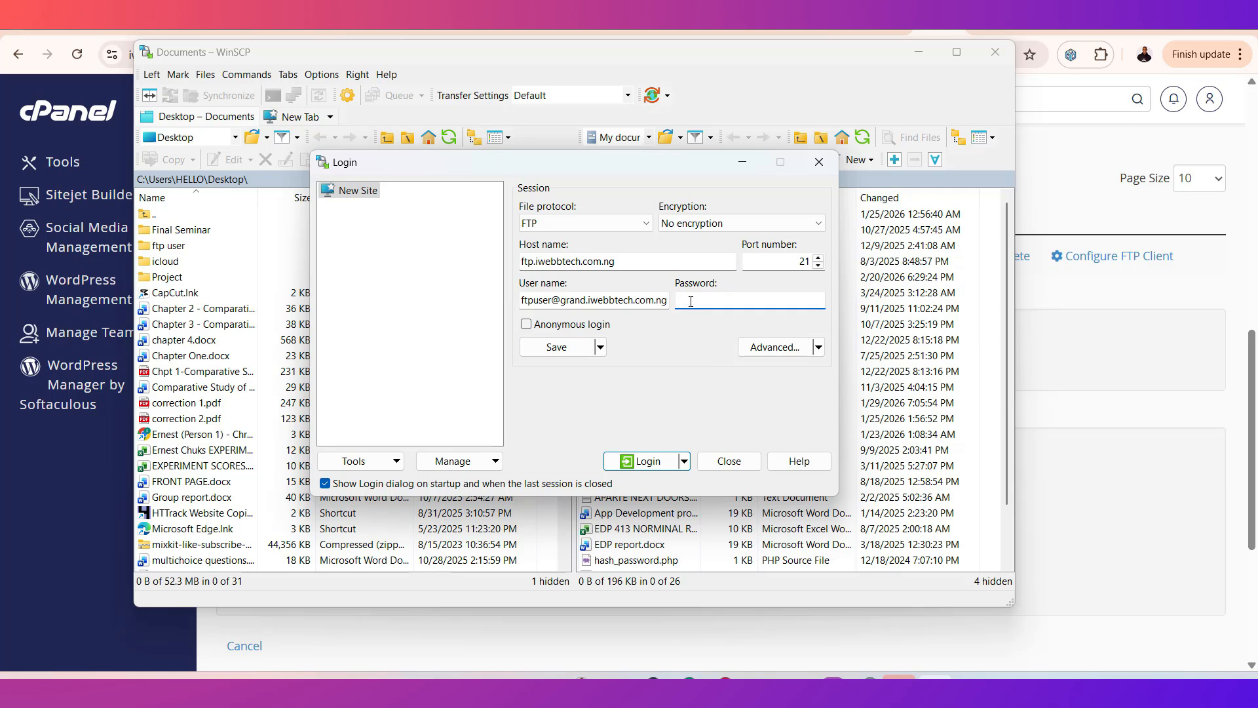
type("•••••••••••")
left_click(649, 462)
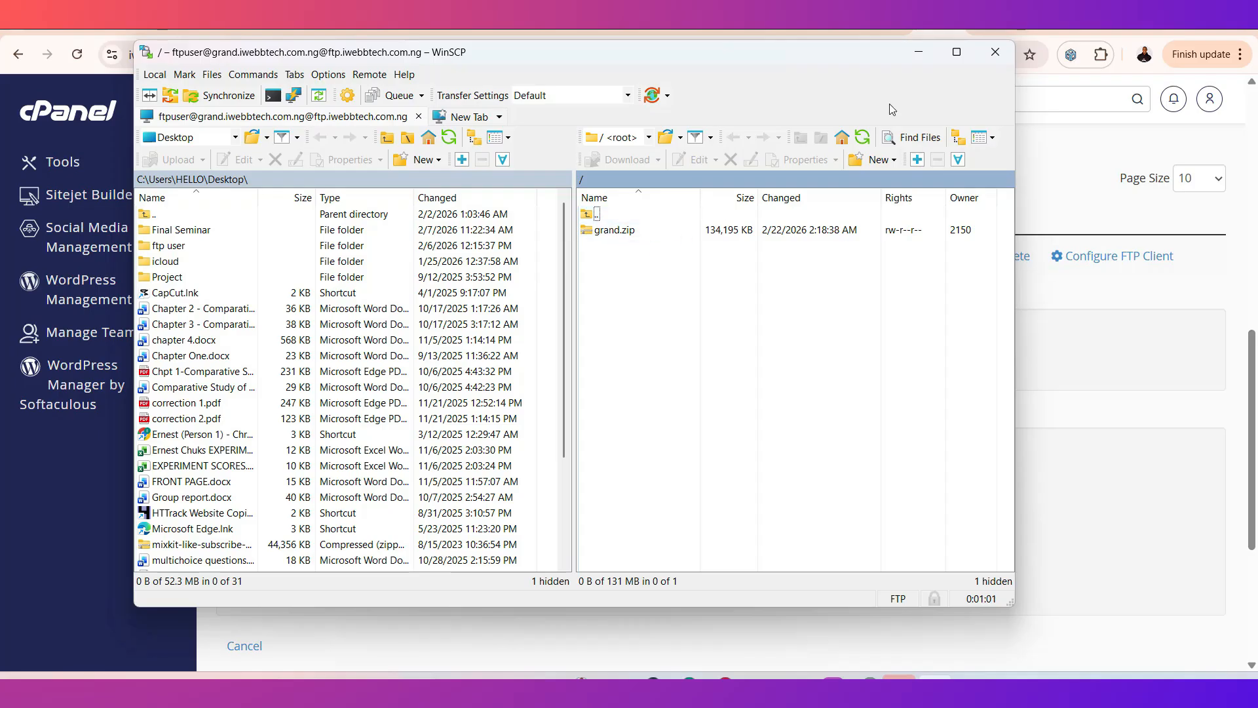
- Switch to cPanel, open the document root of grand.iwebbtech.com.ng from the domain list, and check grand.zip in File Manager
left_click(924, 49)
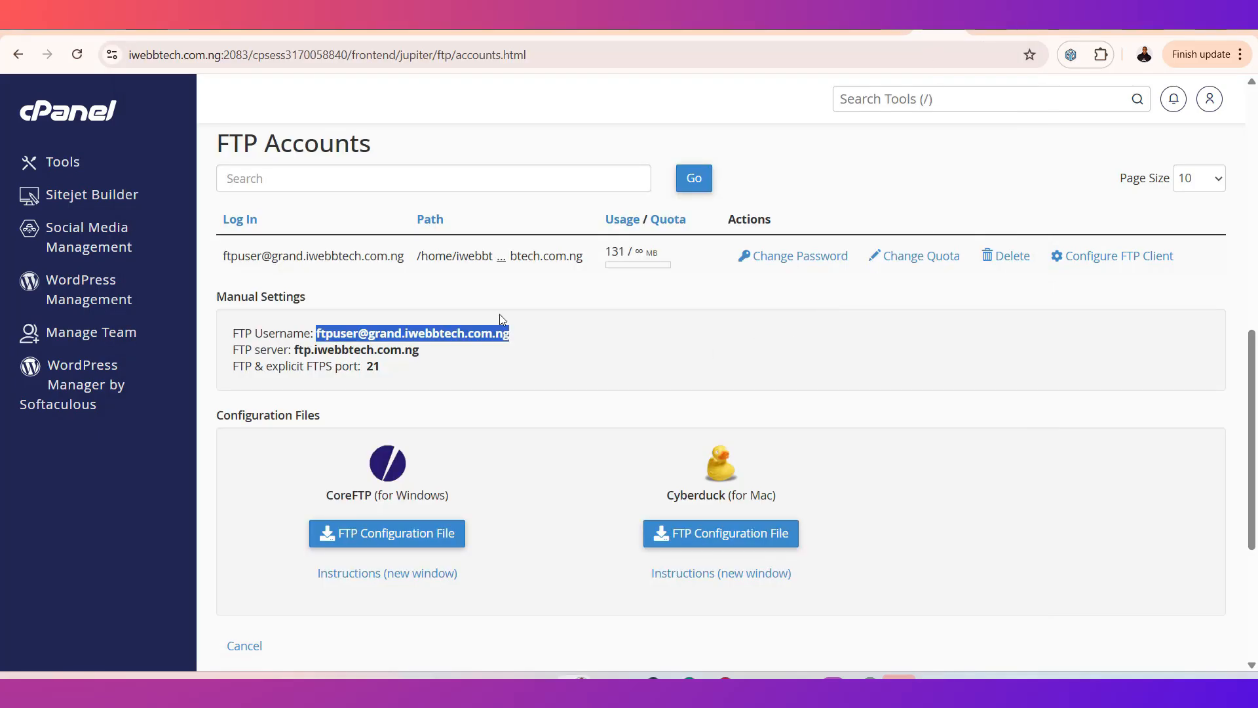
left_click(993, 22)
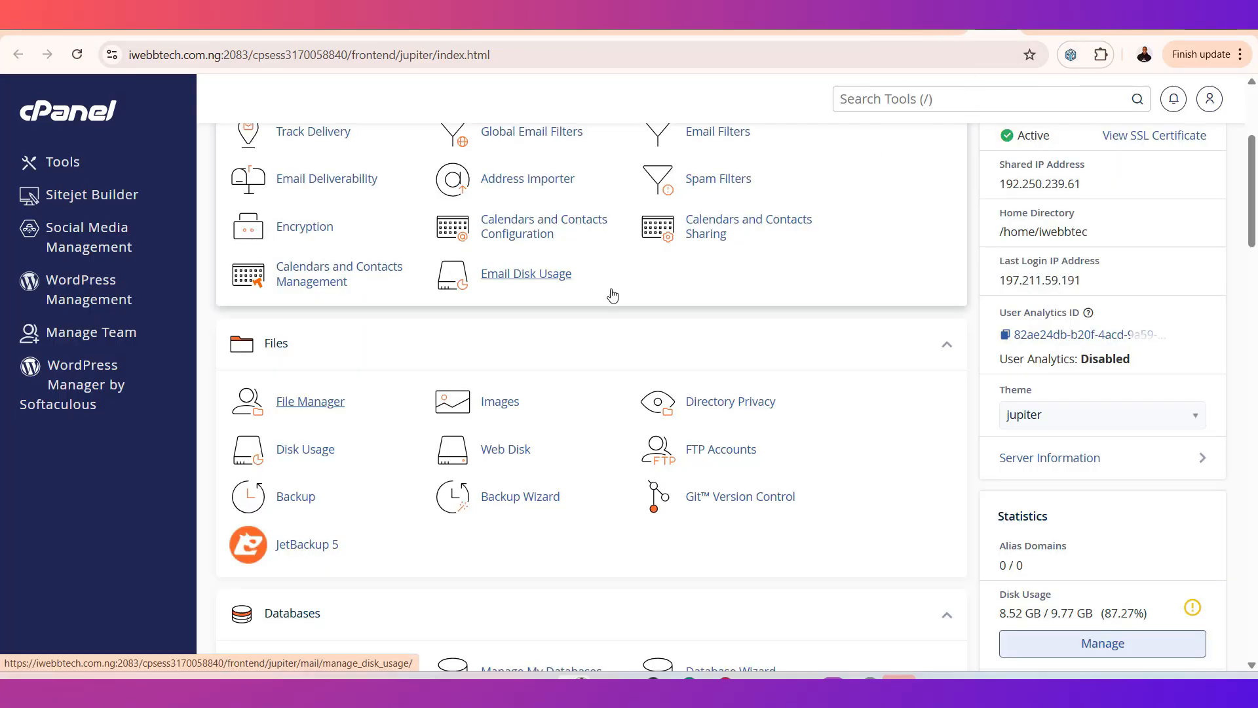
scroll(613, 296, "down", 5)
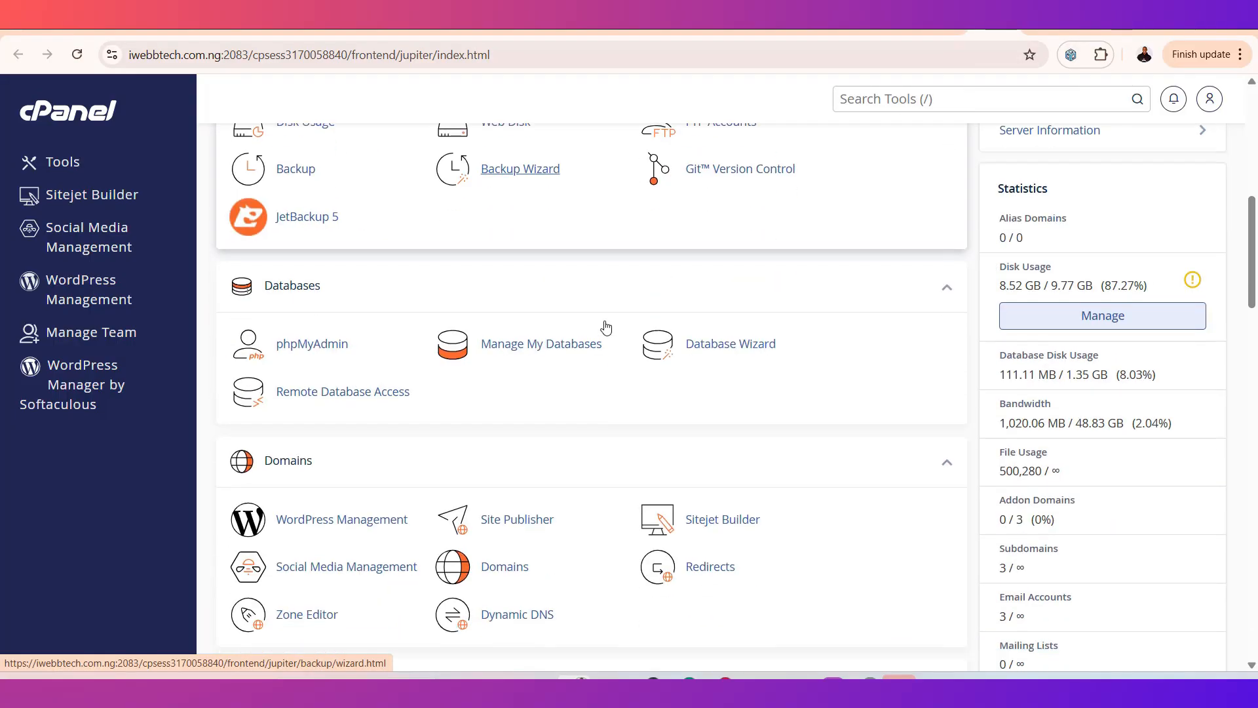
scroll(608, 327, "down", 3)
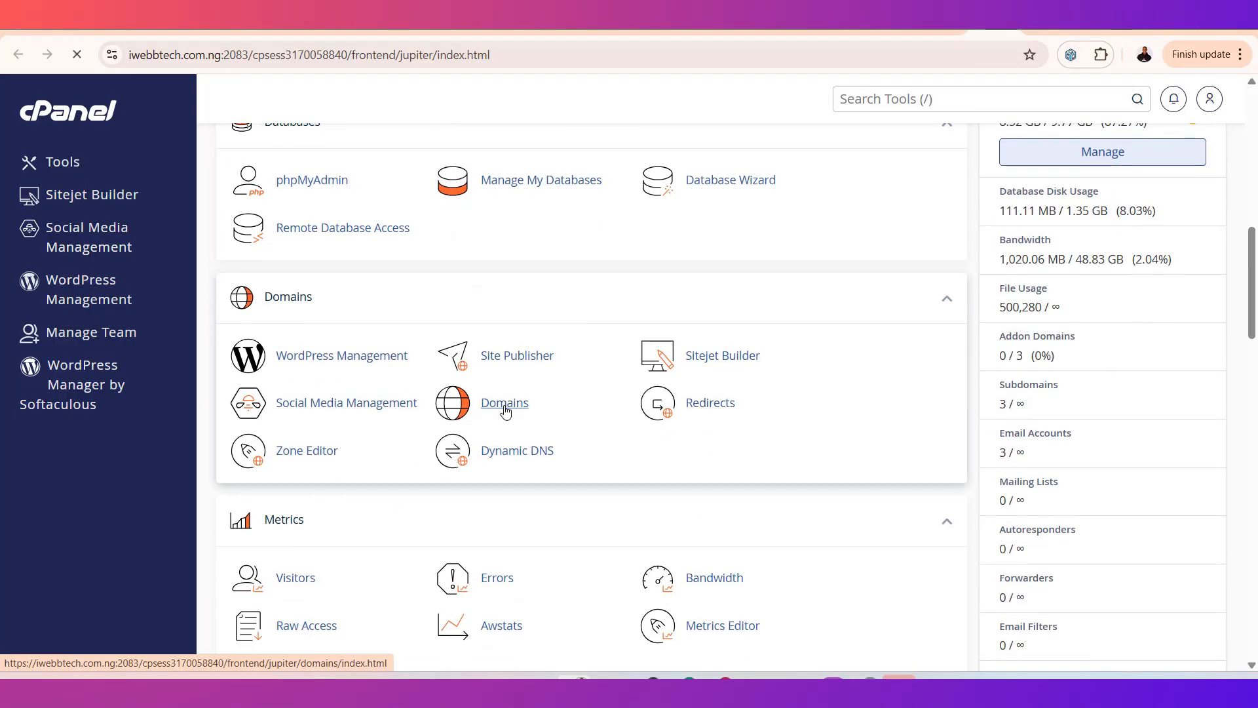
left_click(504, 409)
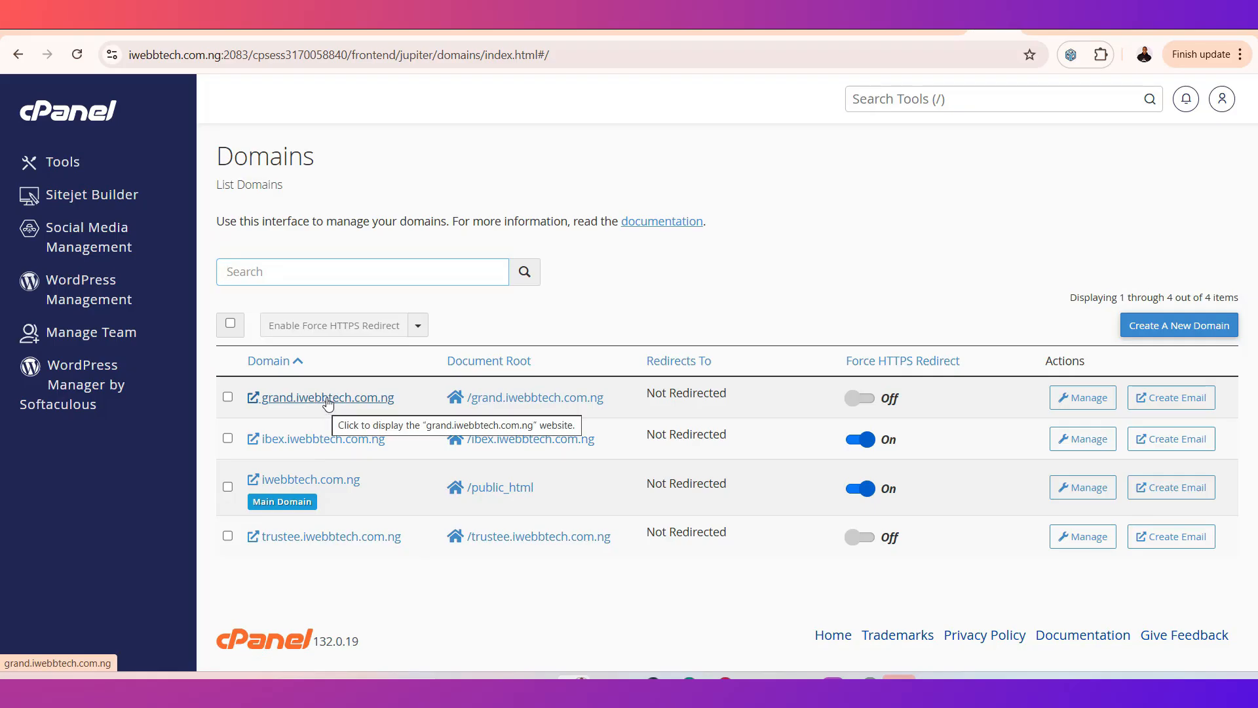
left_click(503, 404)
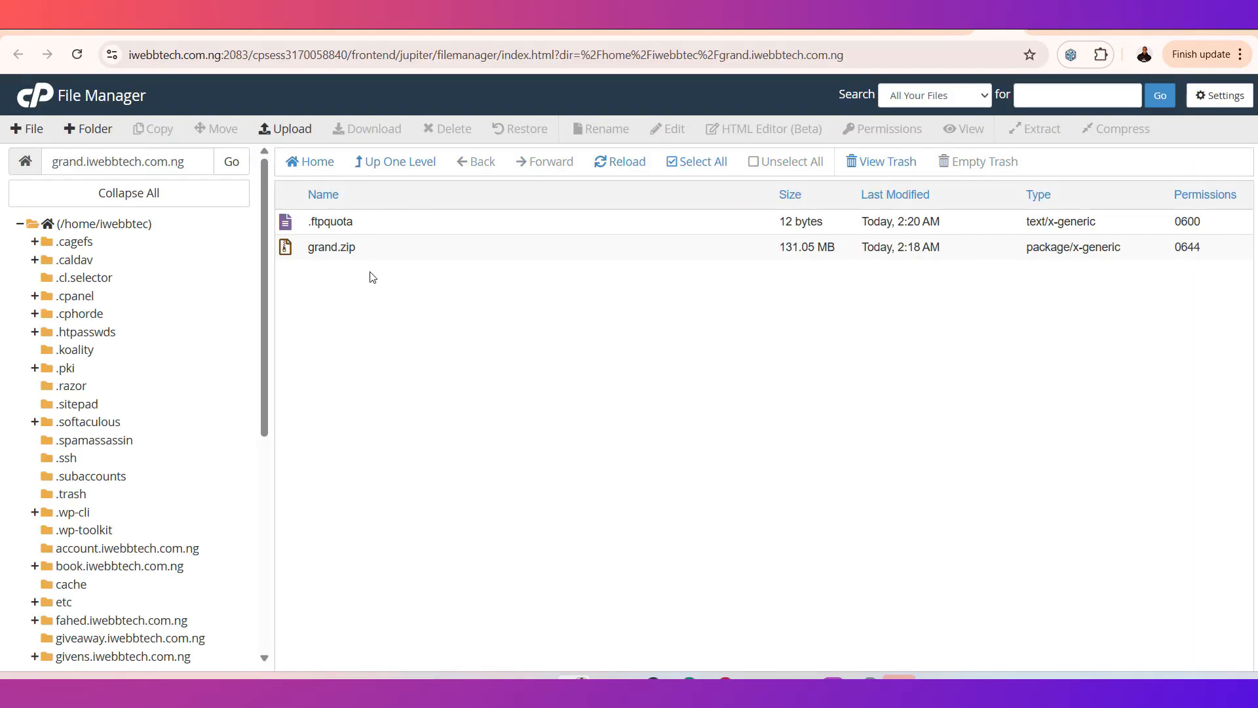
left_click(380, 253)
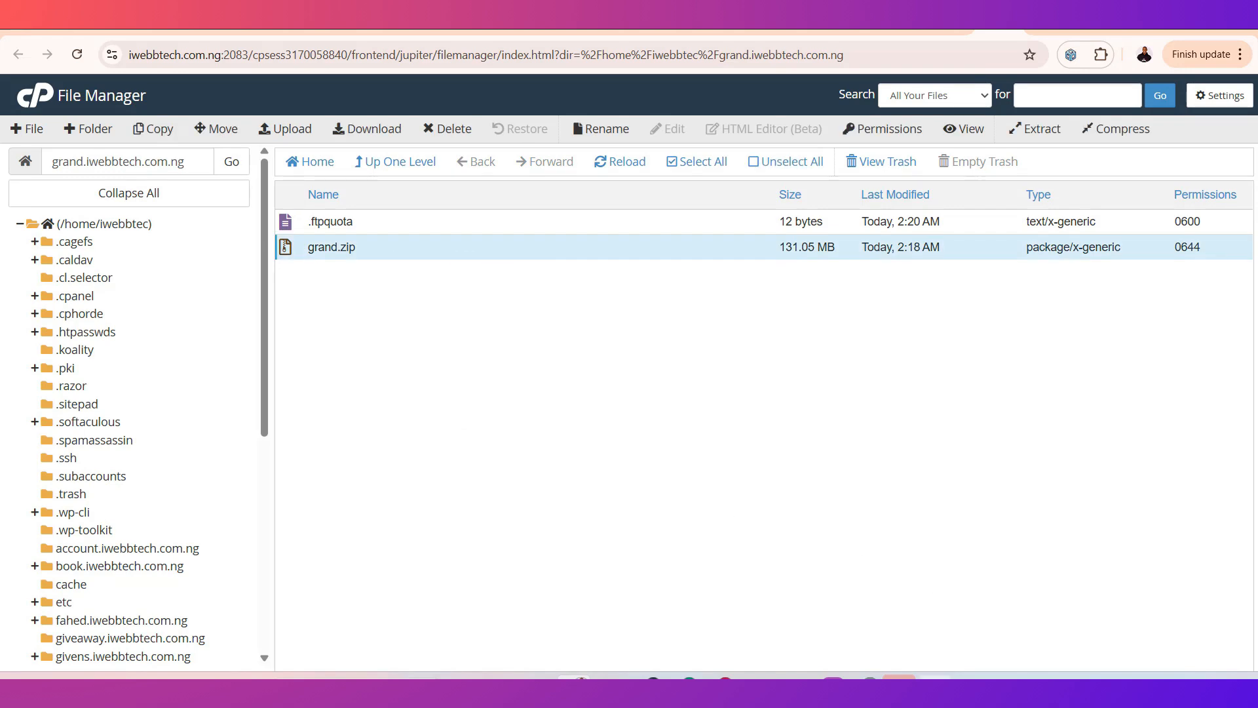
- Switch to WinSCP and upload IMG_5850.JPG from the local "ftp user" folder to the server's root folder
left_click(935, 689)
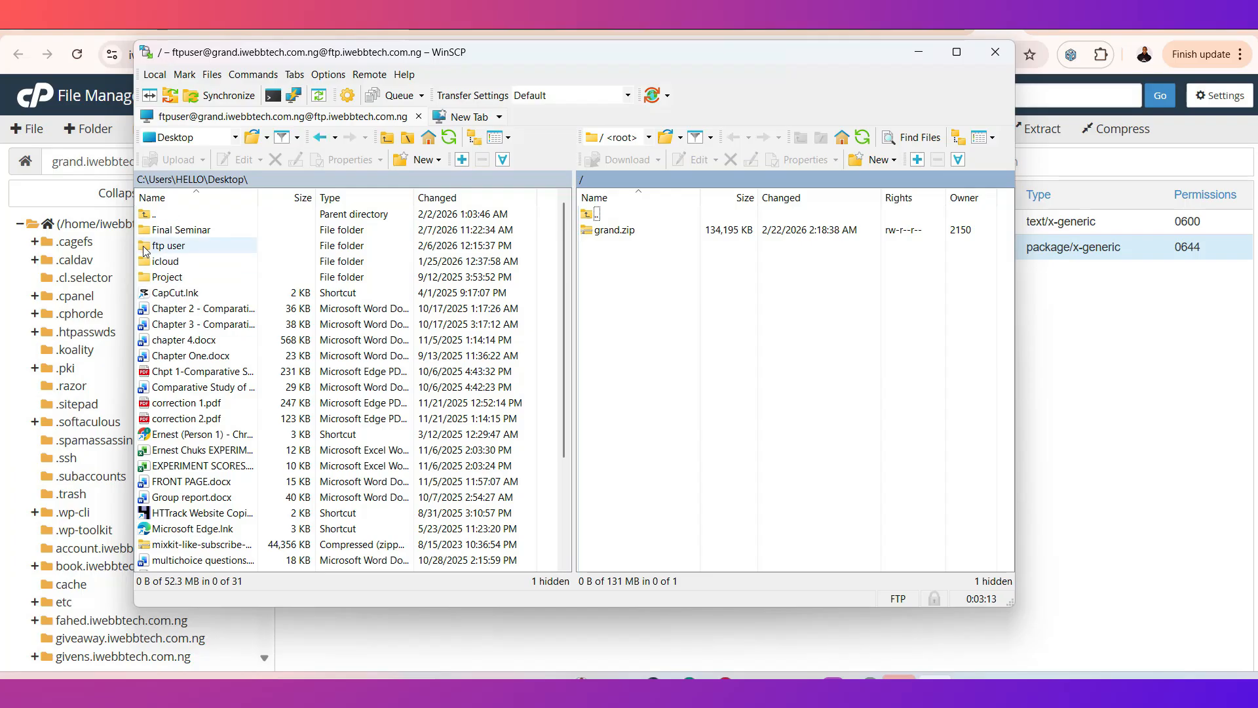
double_click(143, 245)
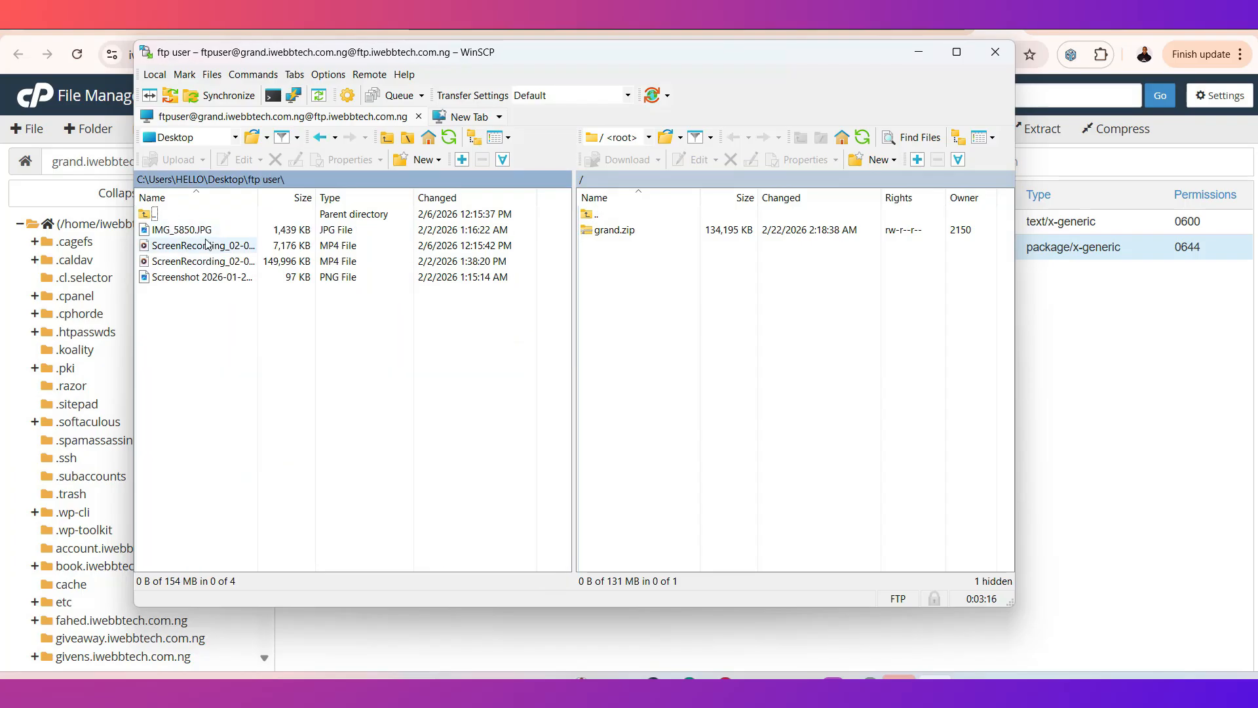
left_click_drag(190, 234, 710, 349)
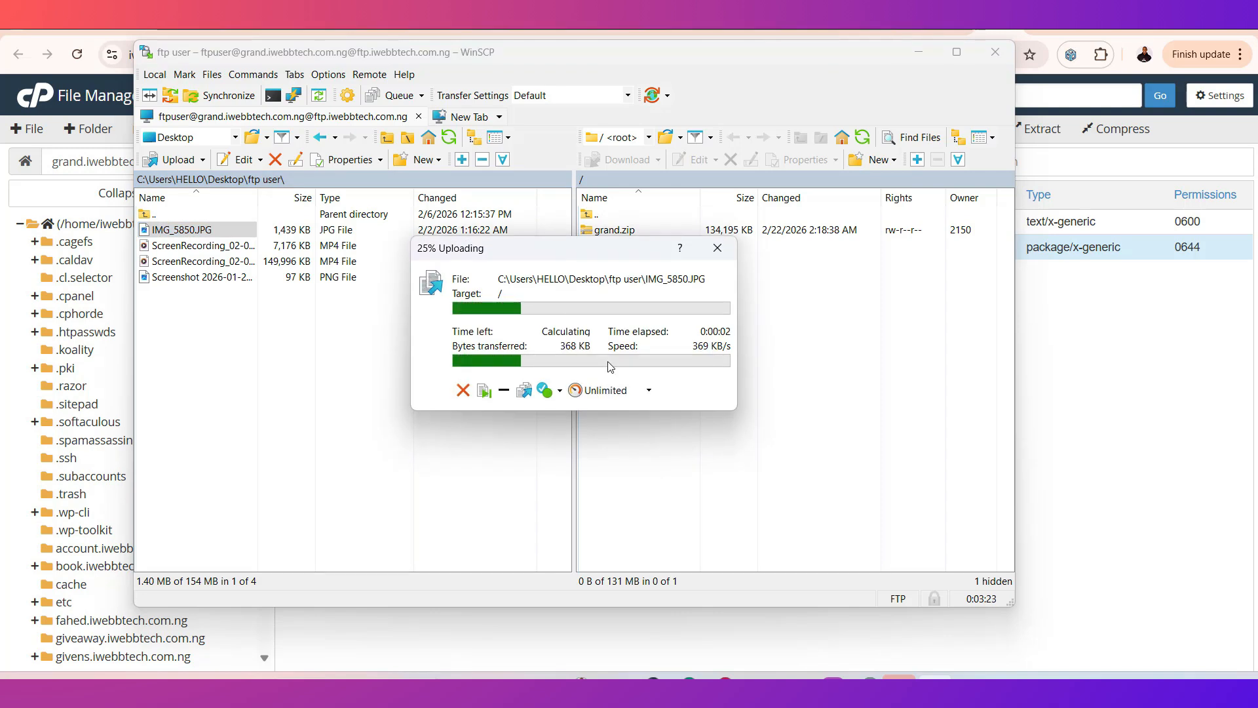
- Return to cPanel File Manager, reload the grand.iwebbtech.com.ng folder and check for the uploaded IMG_5850.JPG
left_click(917, 52)
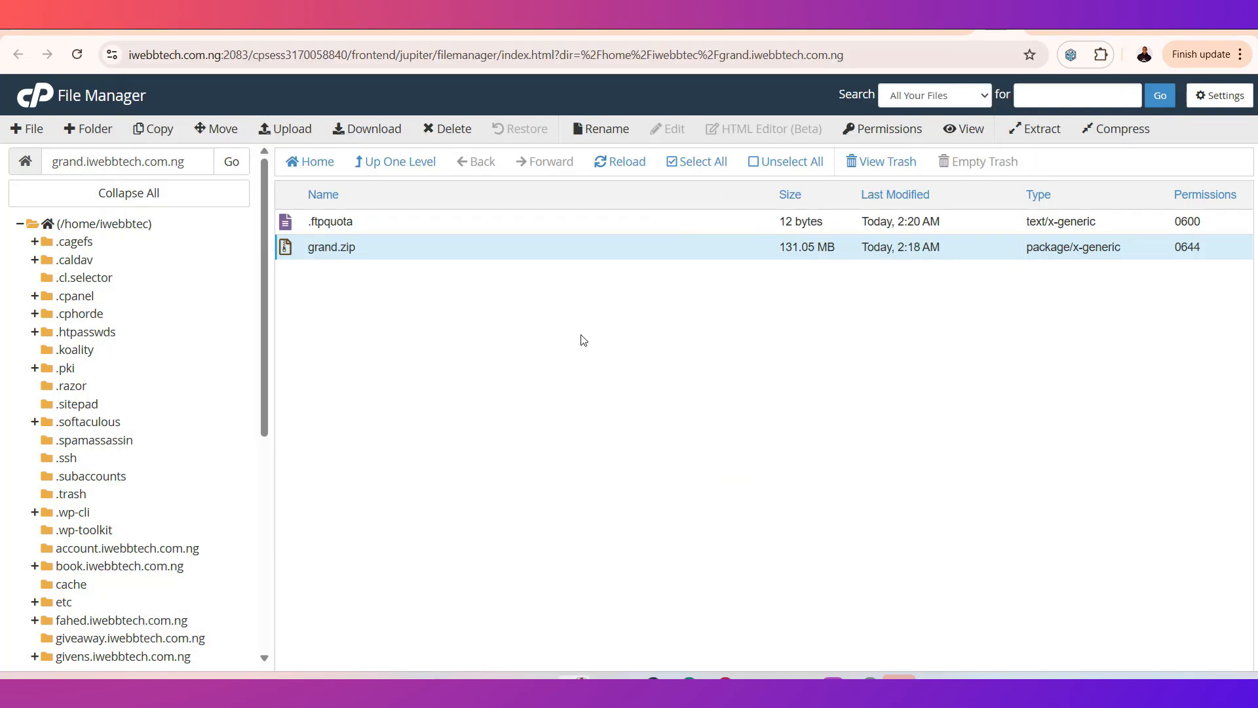
left_click(621, 172)
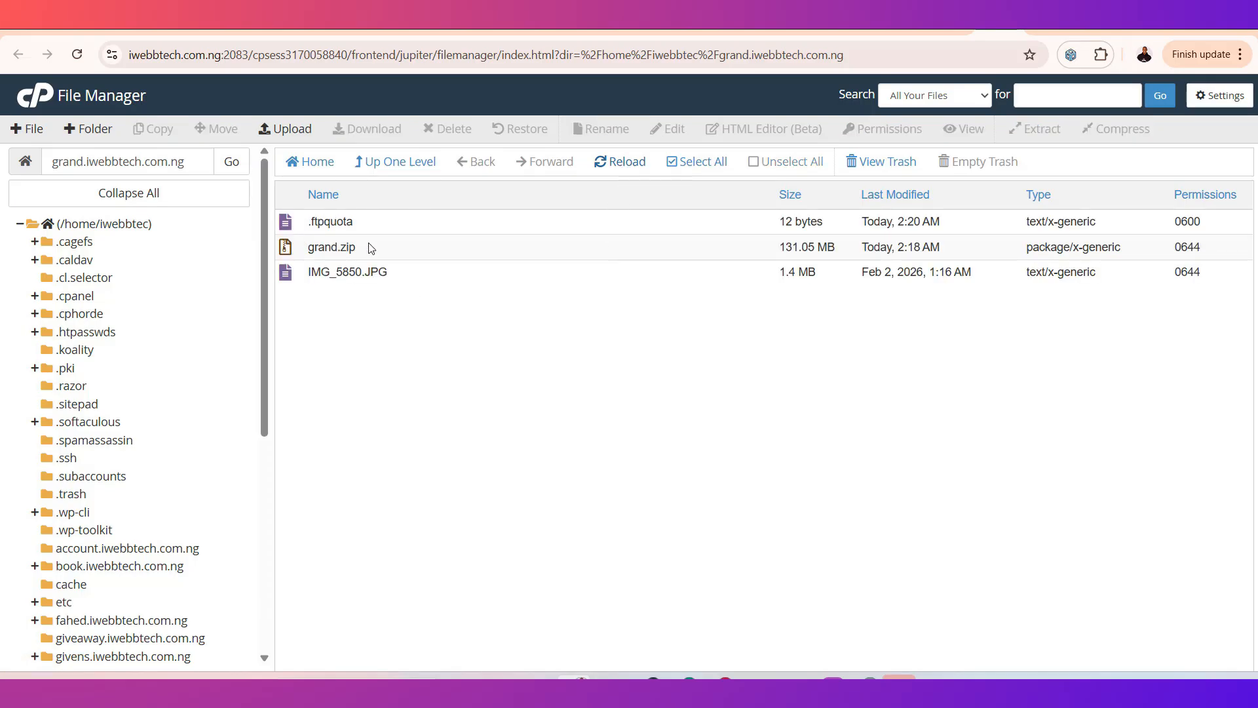
left_click(353, 274)
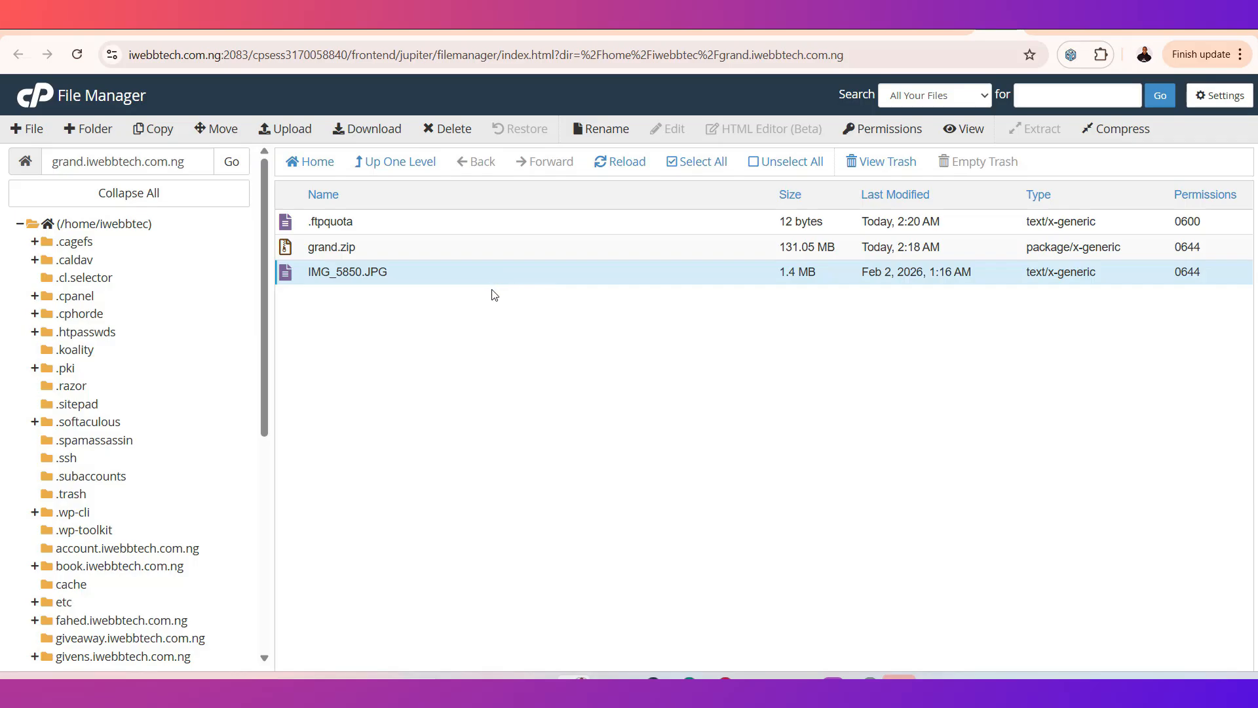
- Review the account's manual settings on the cPanel FTP Accounts page, and switch back to WinSCP to view the remote files
left_click(895, 25)
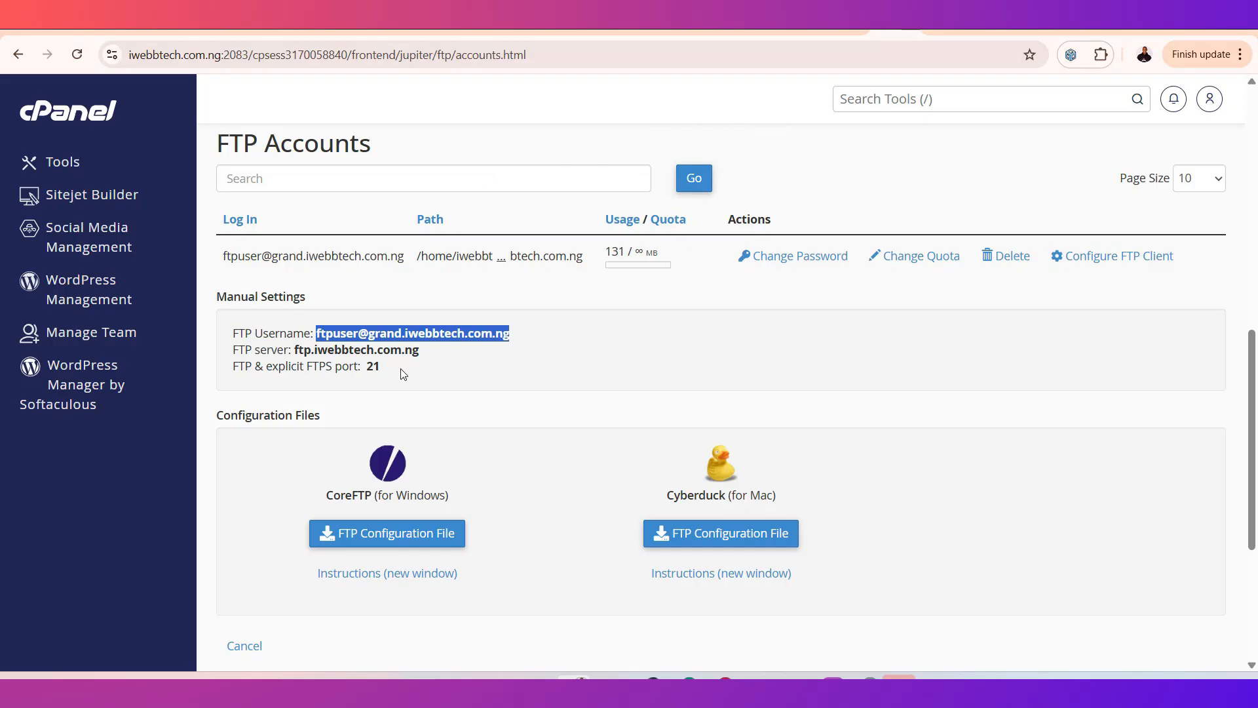
scroll(405, 372, "up", 1)
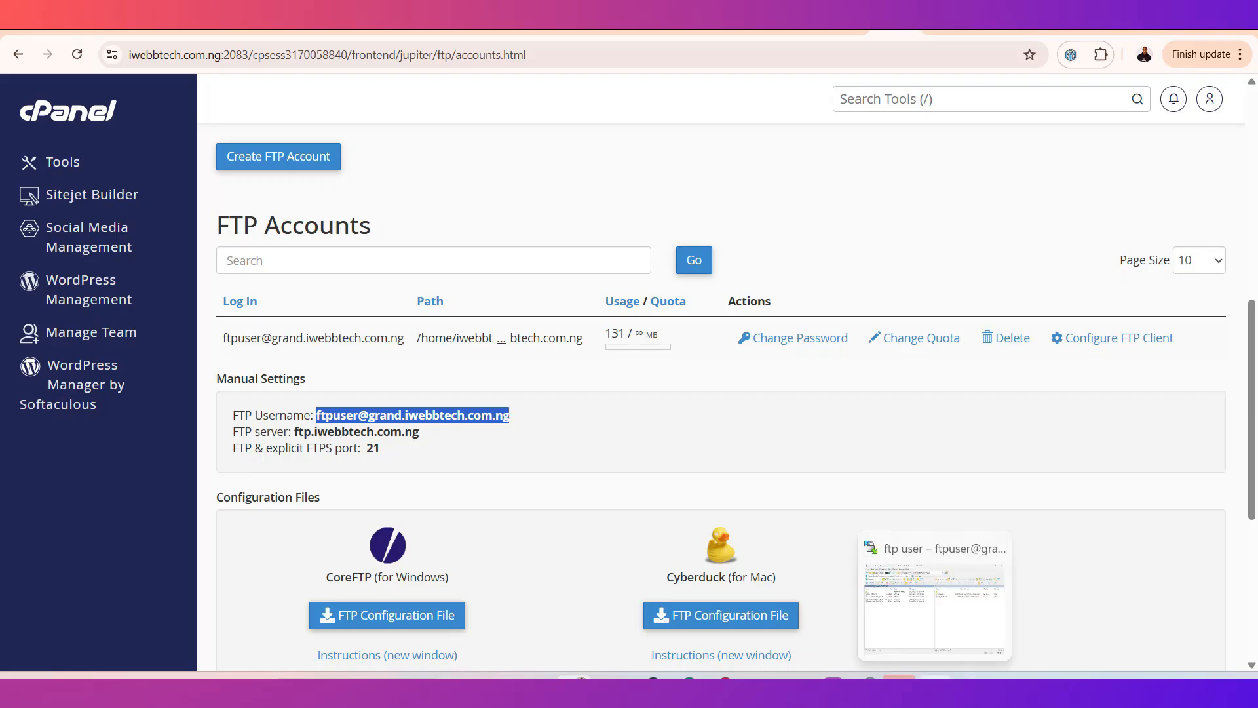
left_click(935, 685)
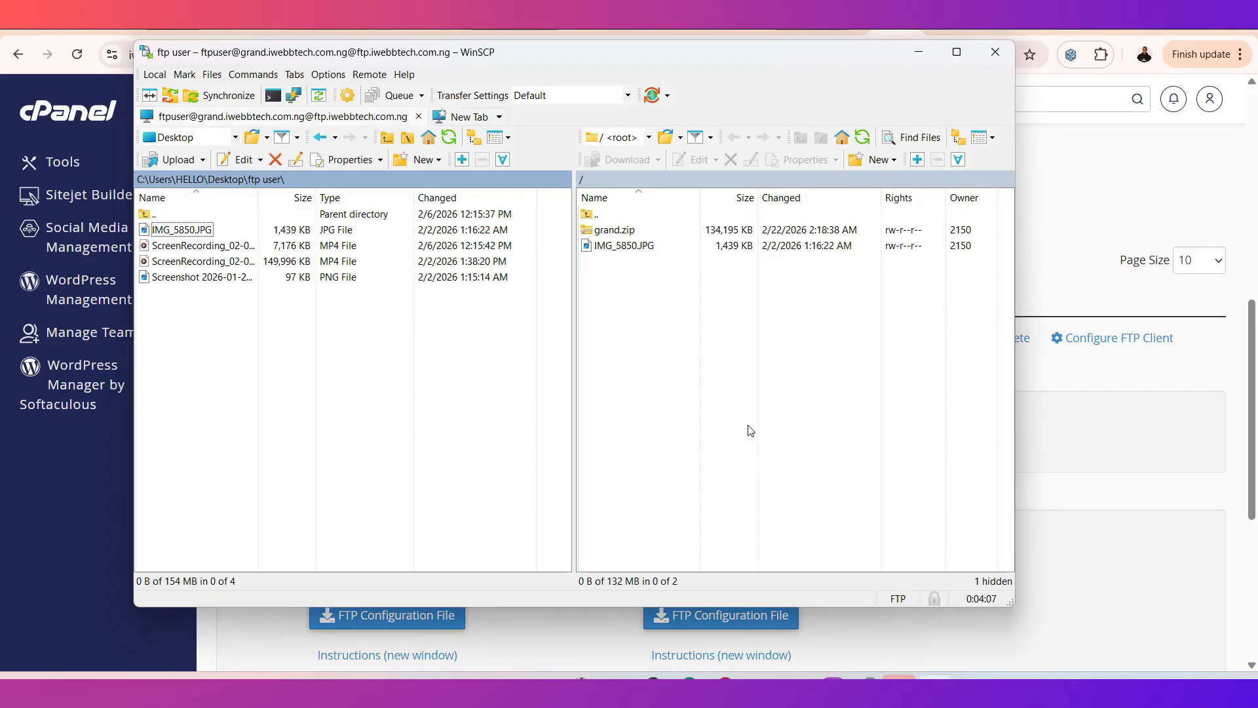